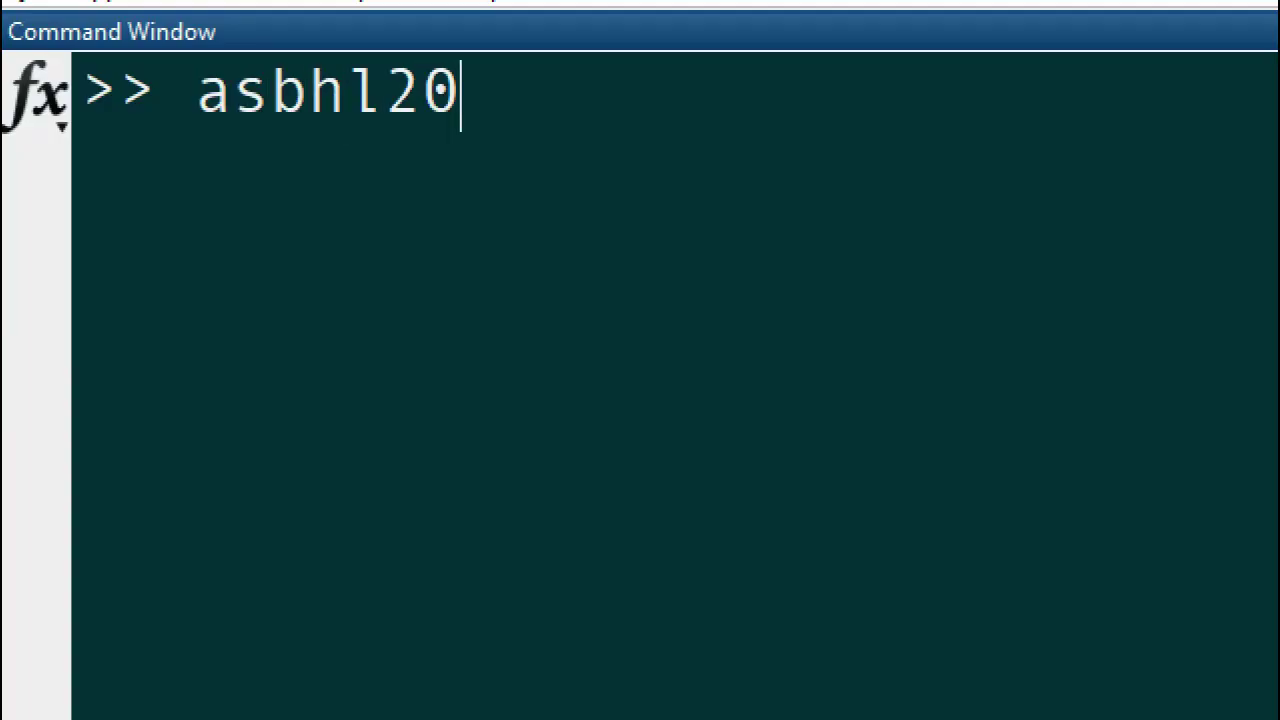
# Open the asbhl20 example model and review the FlightGear settings of its Generate Run Script block
pyautogui.press('Return')
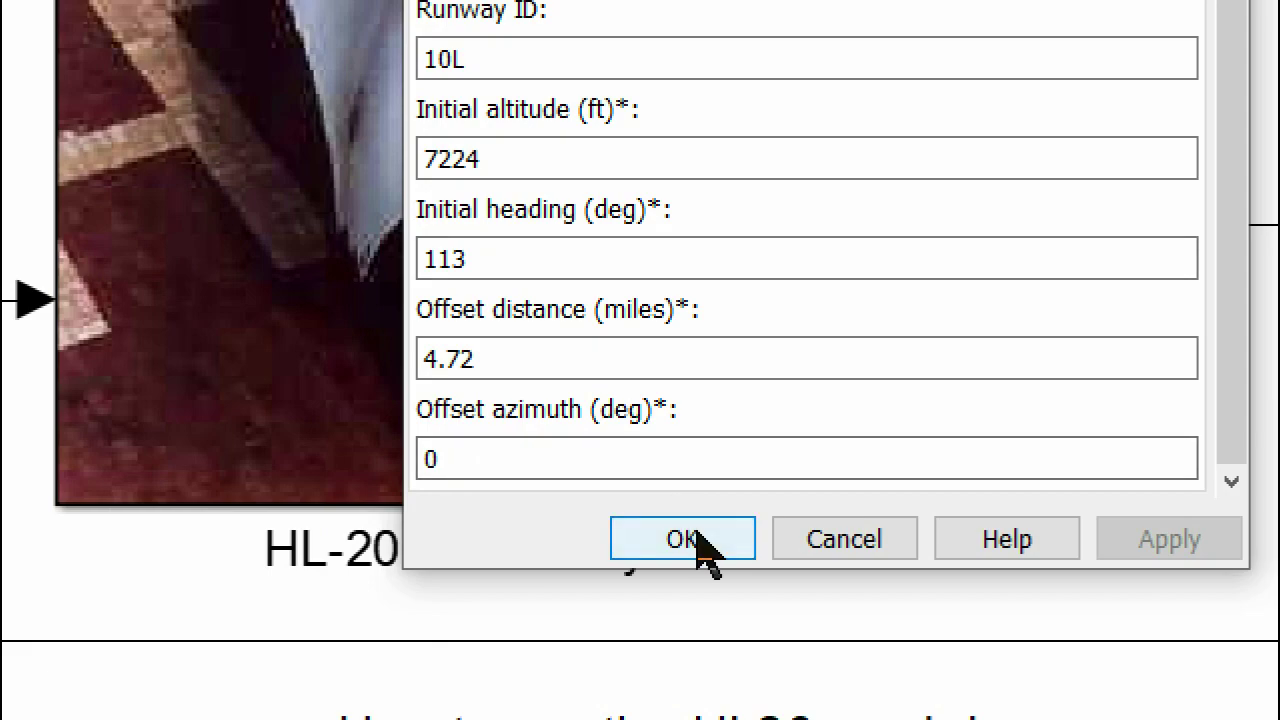
pyautogui.click(703, 537)
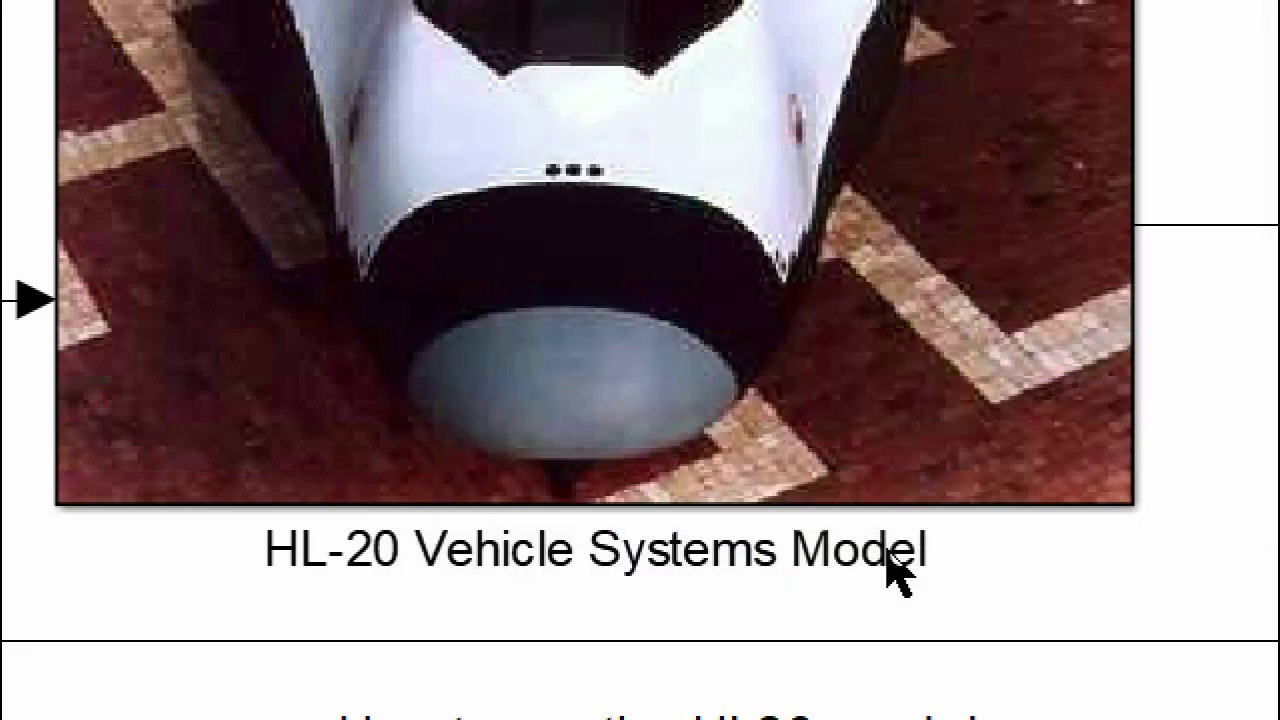
pyautogui.click(609, 357)
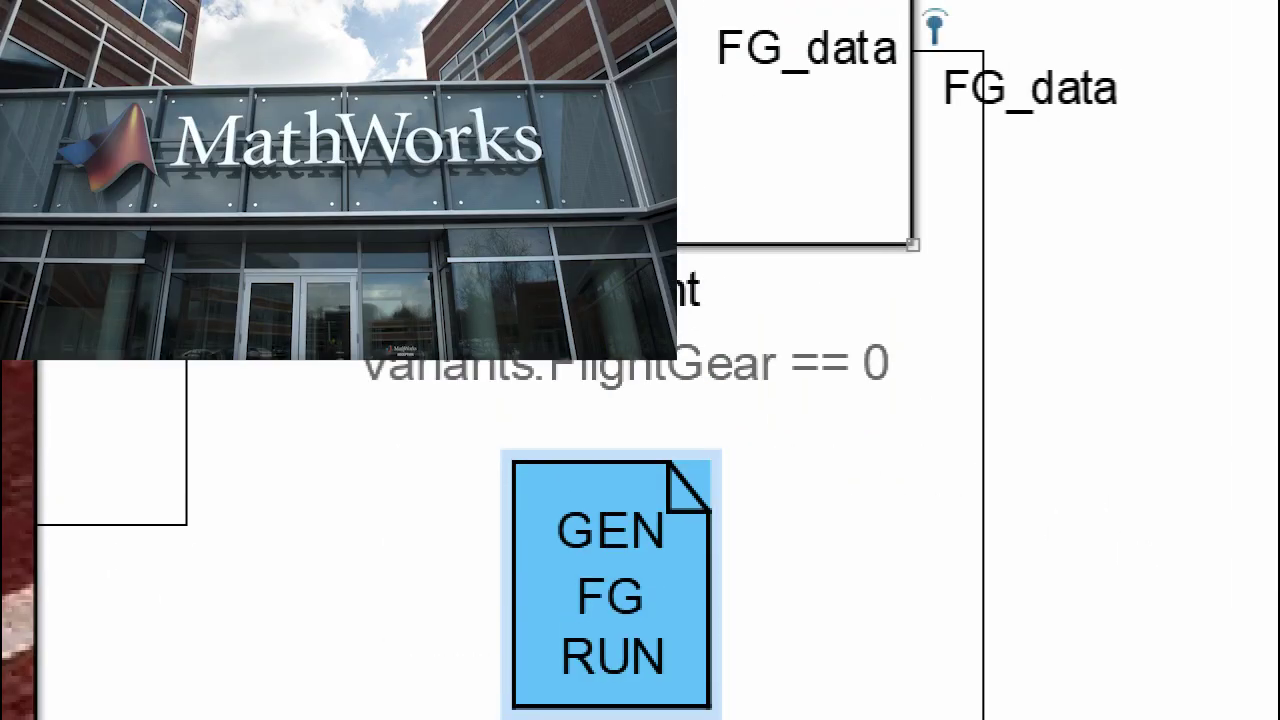
pyautogui.doubleClick(603, 609)
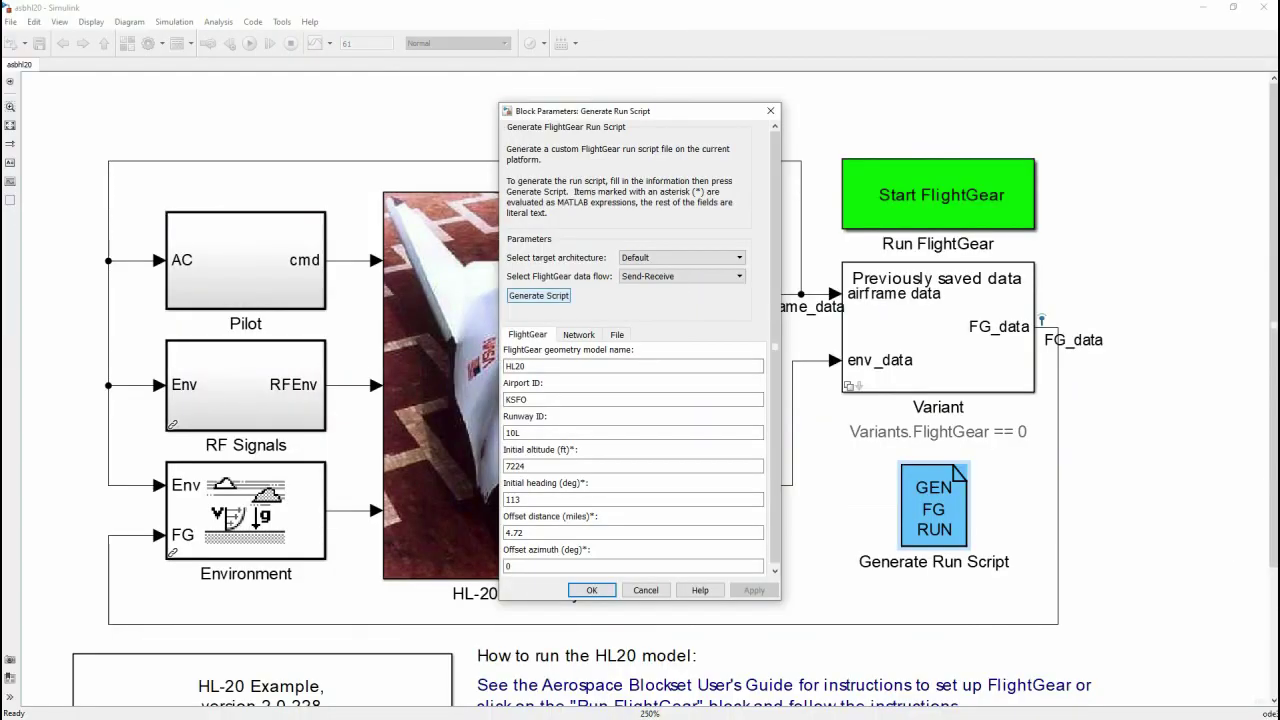
pyautogui.press('Escape')
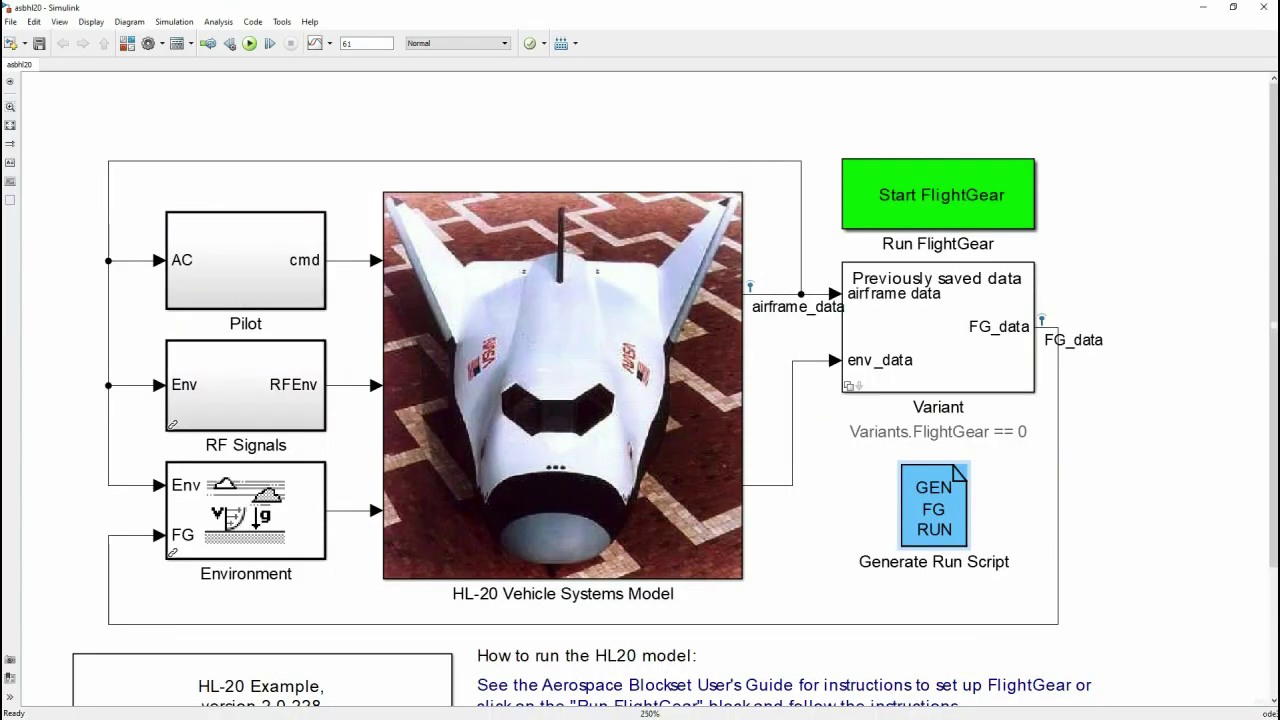
# Launch HL20 in FlightGear through the model's Start FlightGear block
pyautogui.doubleClick(918, 202)
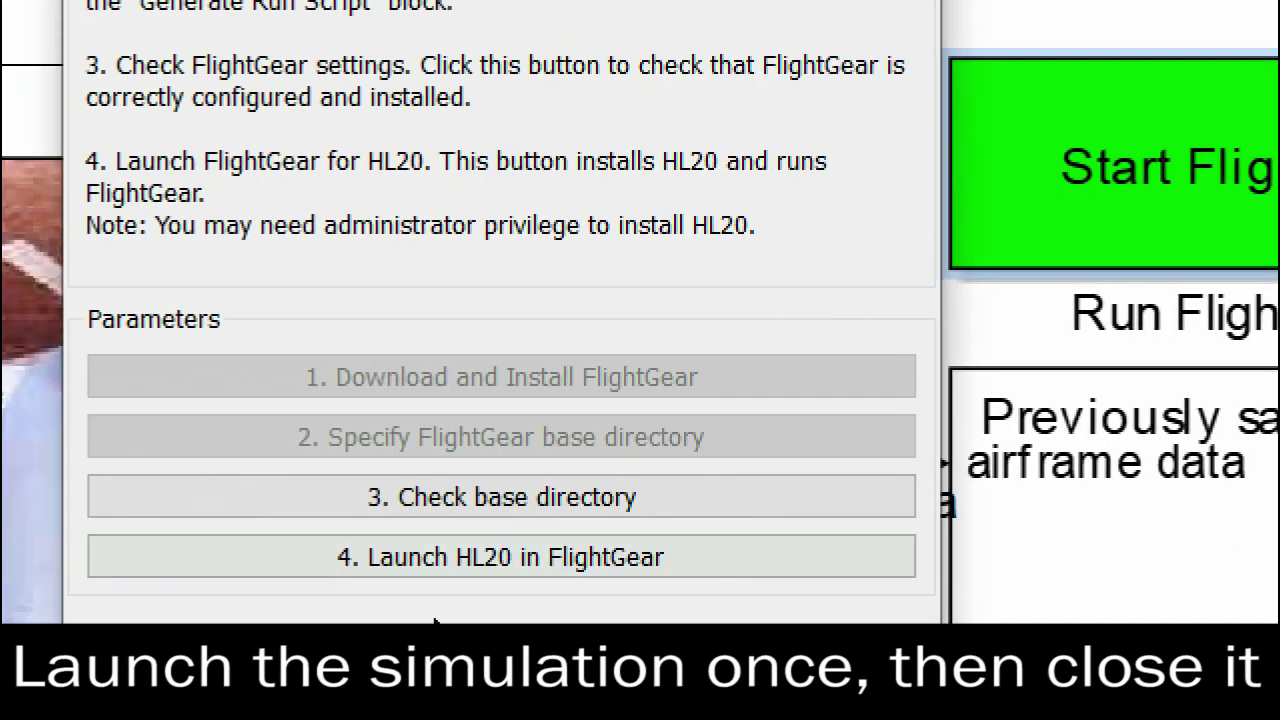
pyautogui.click(427, 566)
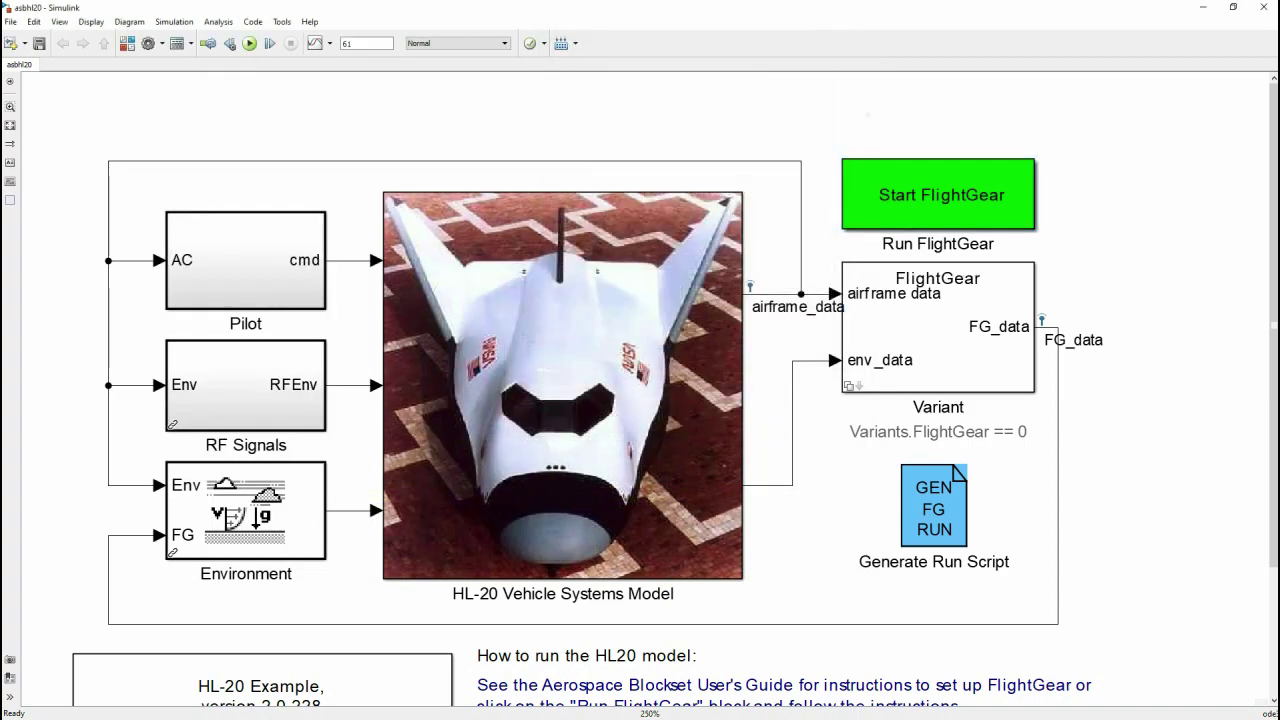
# Unmask the Variant block in the HL-20 model and accept deletion of its mask
pyautogui.click(938, 327)
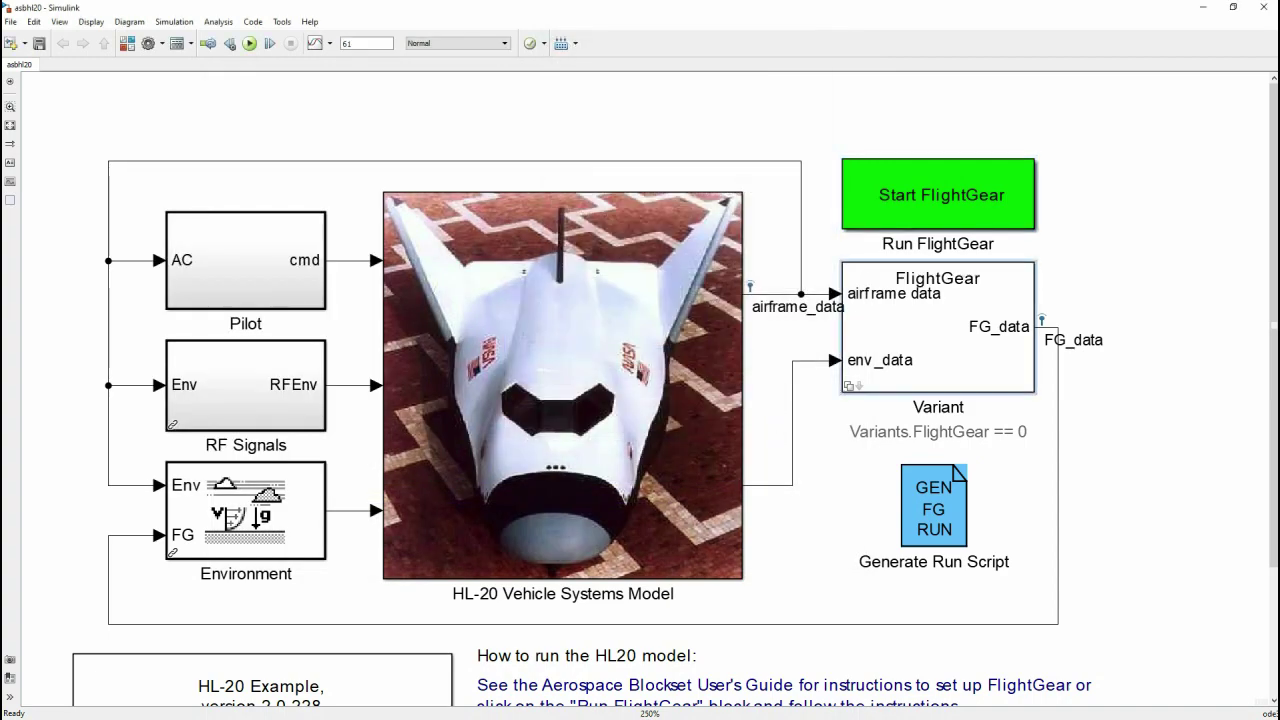
pyautogui.scroll(5, 1157, 383)
pyautogui.scroll(-1, 1066, 290)
pyautogui.moveTo(850, 250); pyautogui.dragTo(847, 289)
pyautogui.click(353, 130)
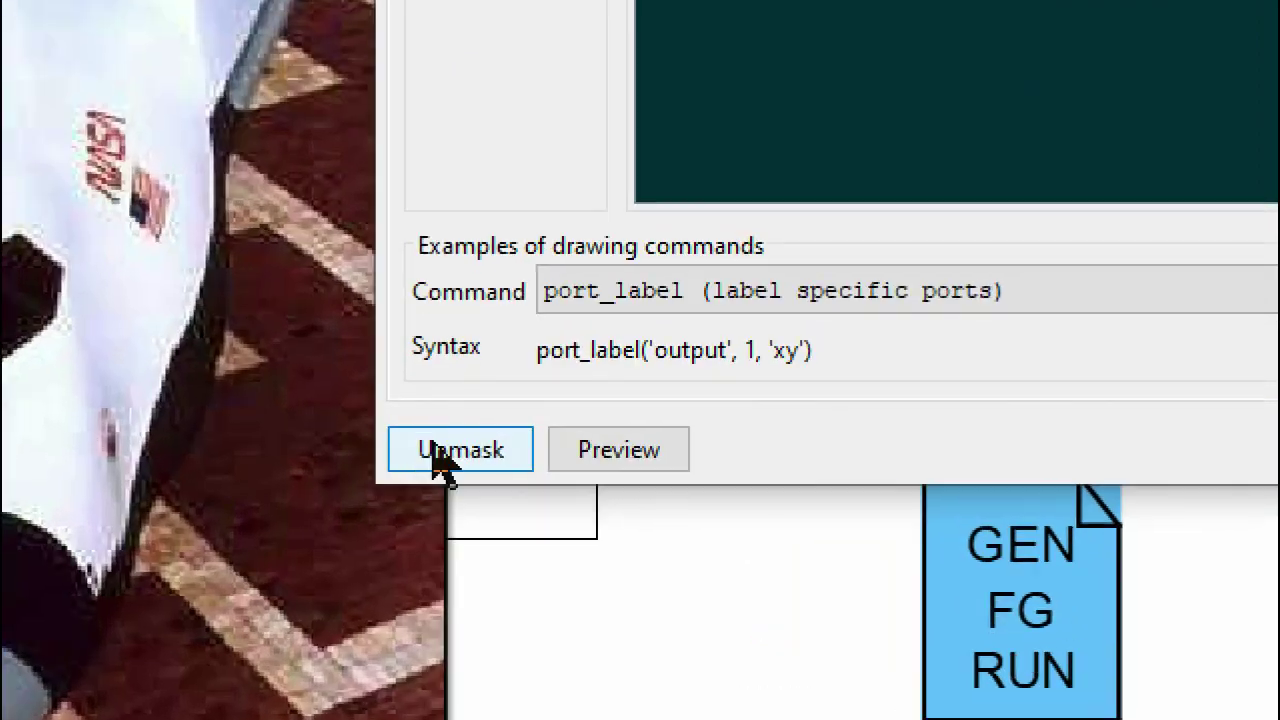
pyautogui.click(430, 450)
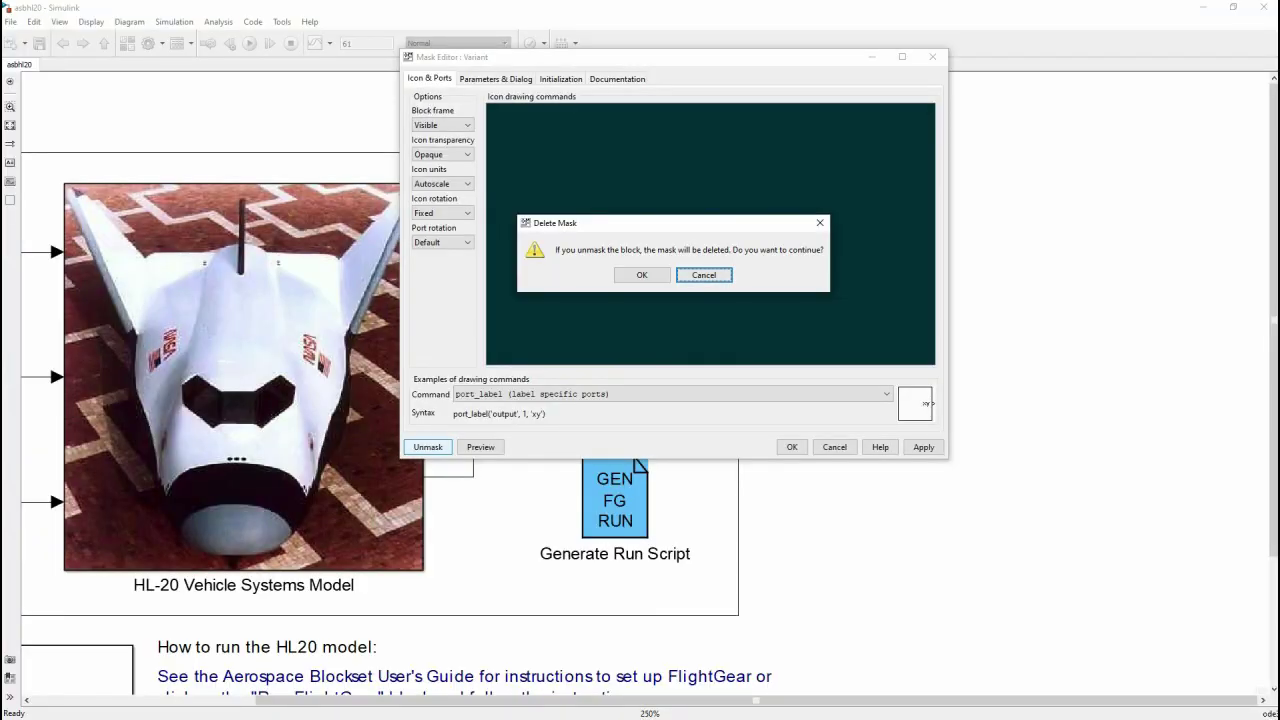
pyautogui.click(642, 275)
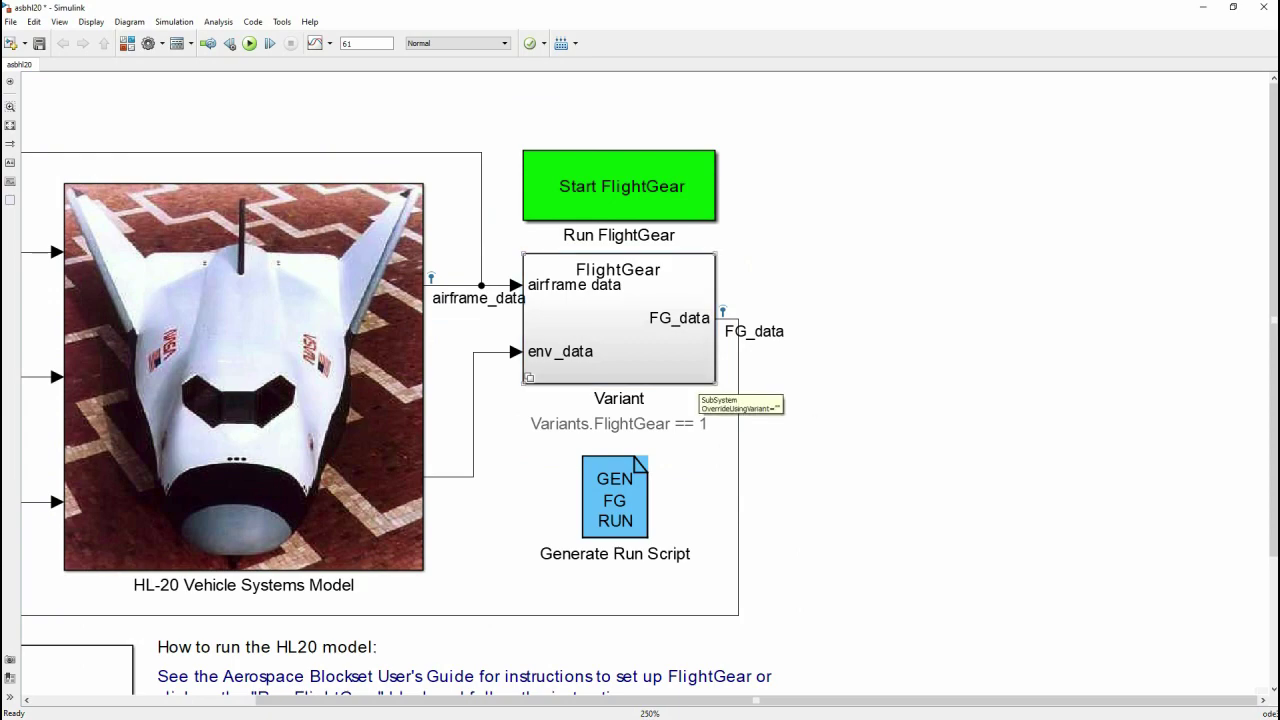
# Open the Variant subsystem and go into its FlightGear subsystem
pyautogui.doubleClick(619, 320)
pyautogui.scroll(6, 136, 232)
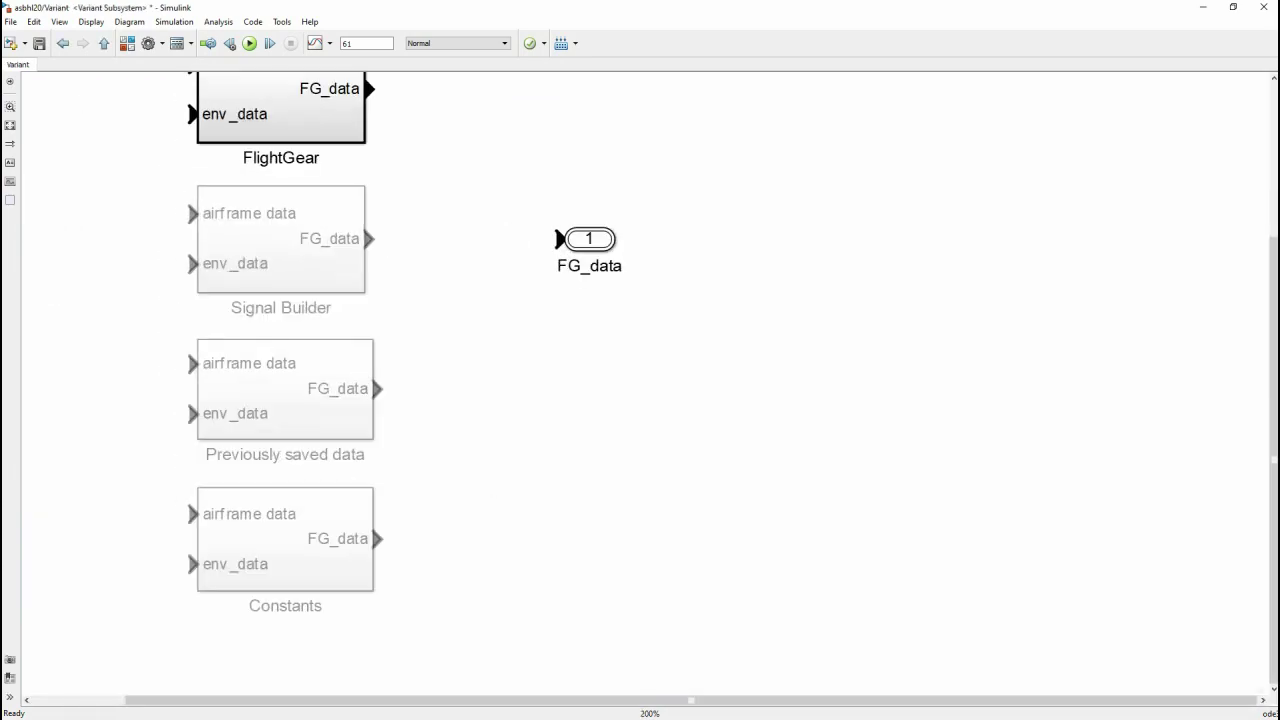
pyautogui.moveTo(136, 232); pyautogui.dragTo(402, 515)
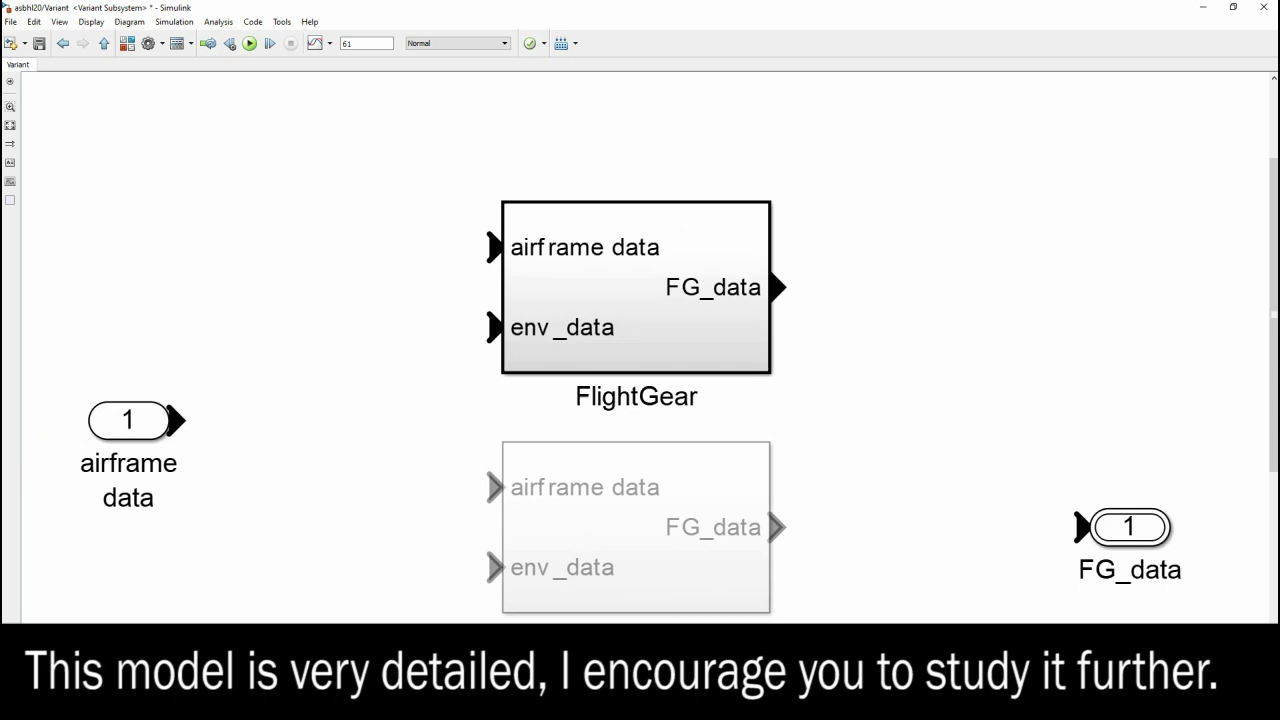
pyautogui.doubleClick(636, 287)
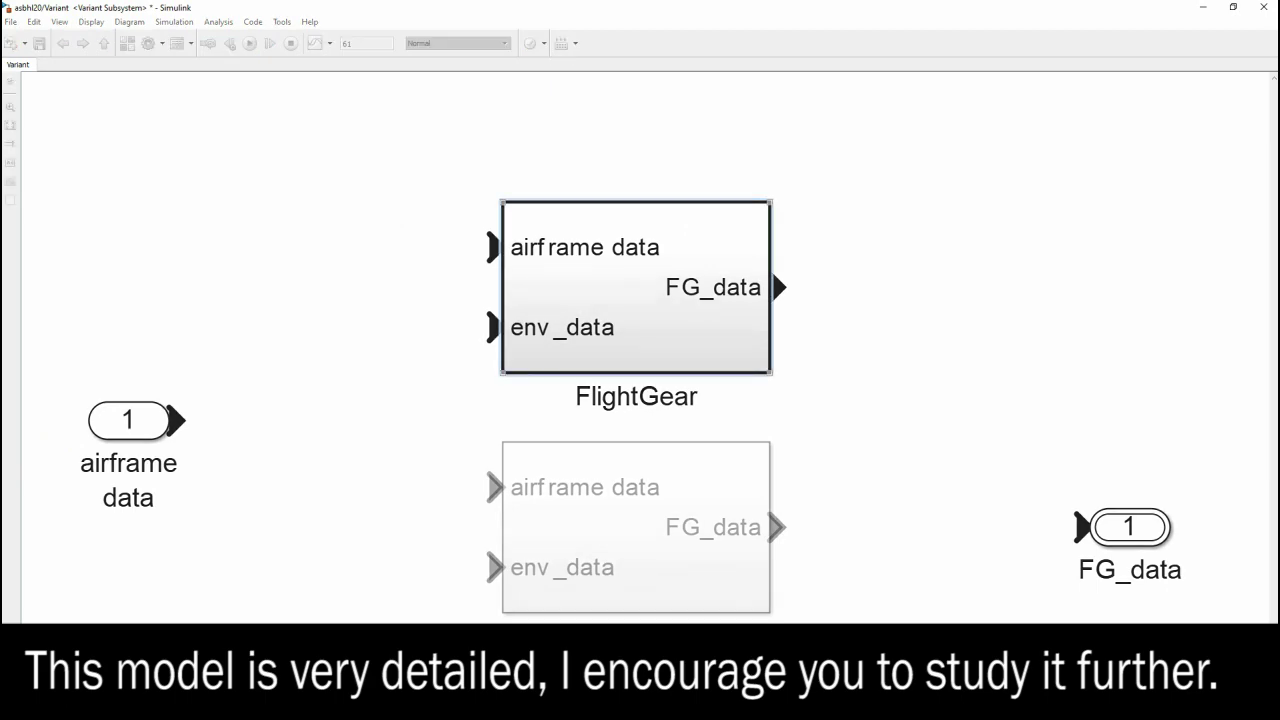
pyautogui.press('Return')
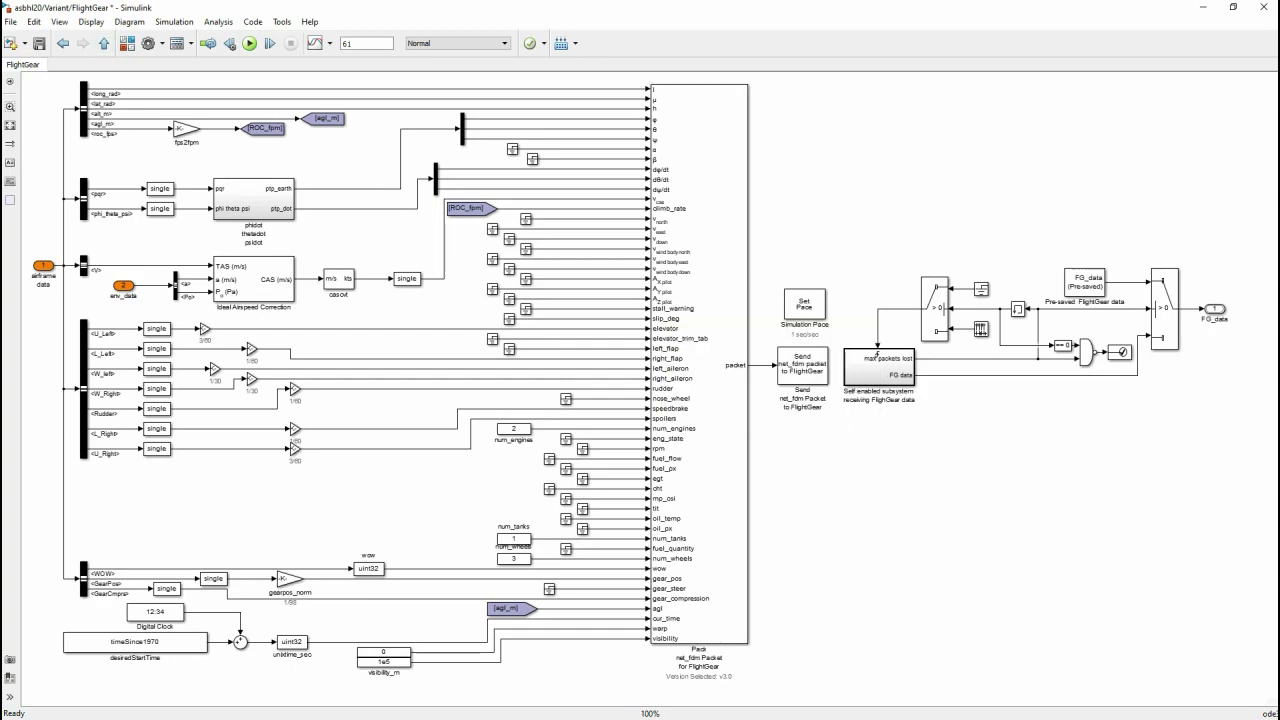
# Examine all input ports of the Pack net_fdm Packet for FlightGear block, from visibility up to the position and attitude inputs
pyautogui.scroll(10, 704, 667)
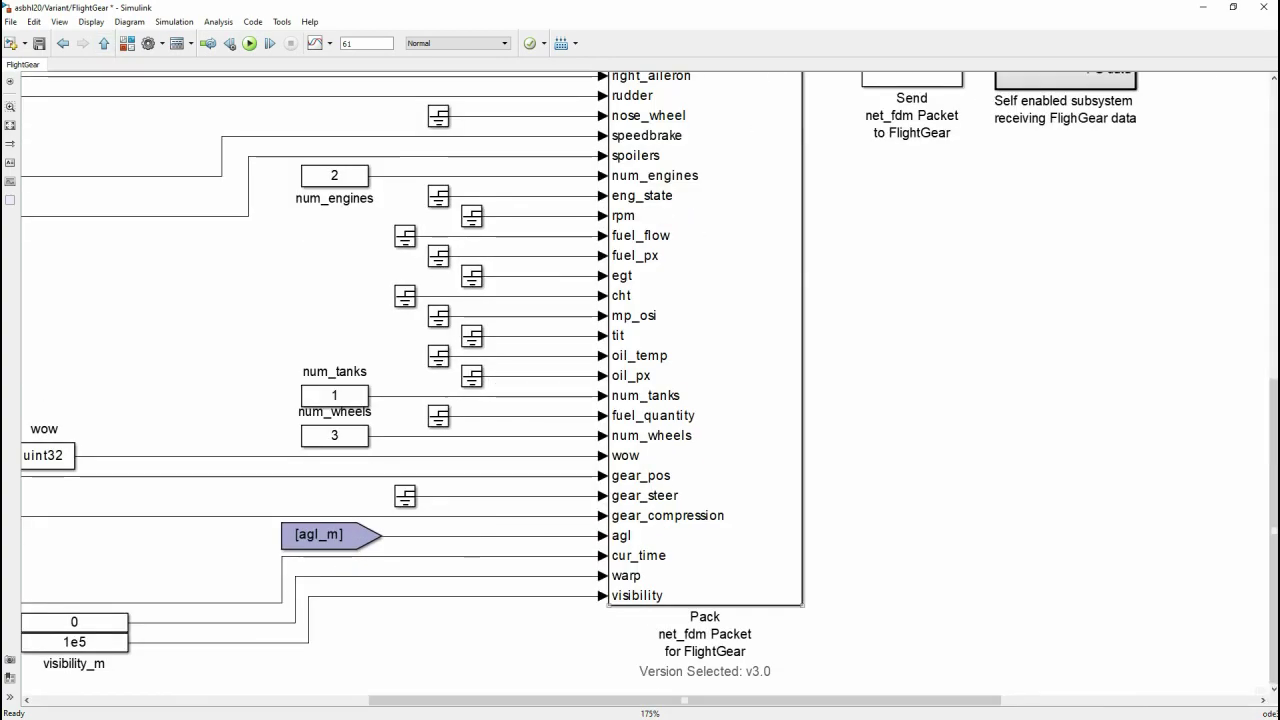
pyautogui.scroll(1, 704, 667)
pyautogui.moveTo(704, 667); pyautogui.dragTo(673, 472)
pyautogui.scroll(-1, 673, 472)
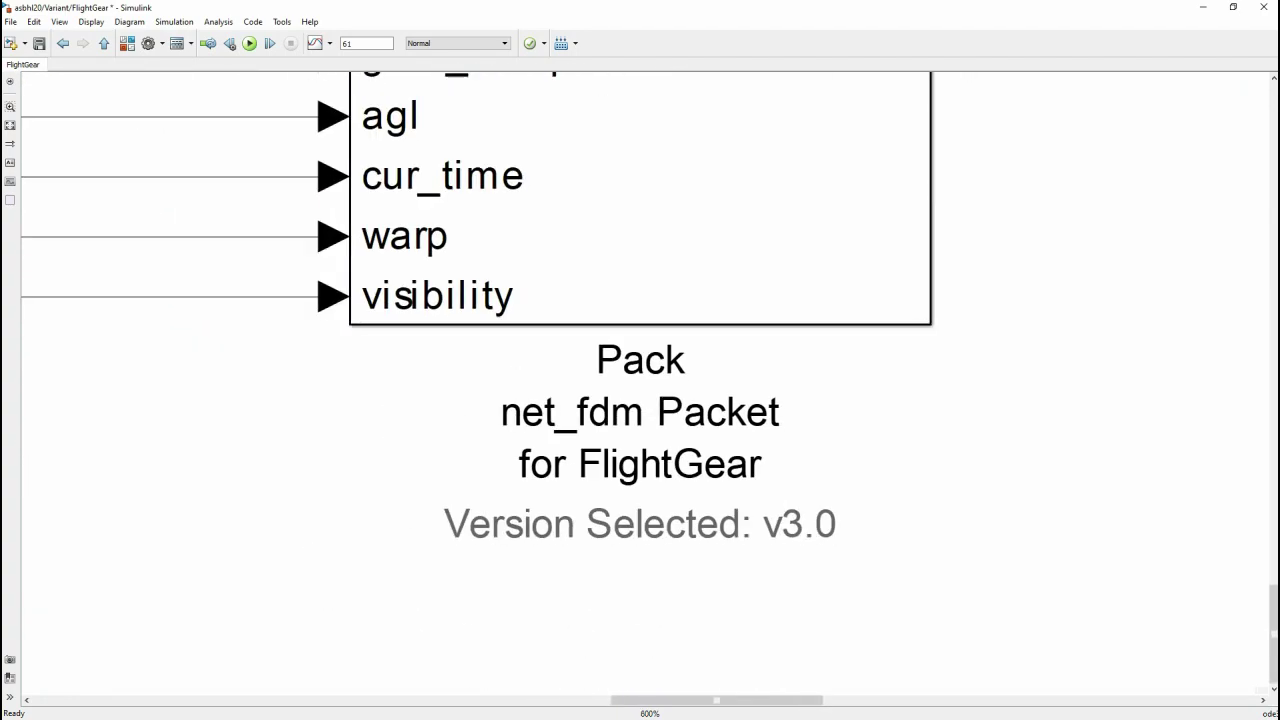
pyautogui.scroll(10, 478, 386)
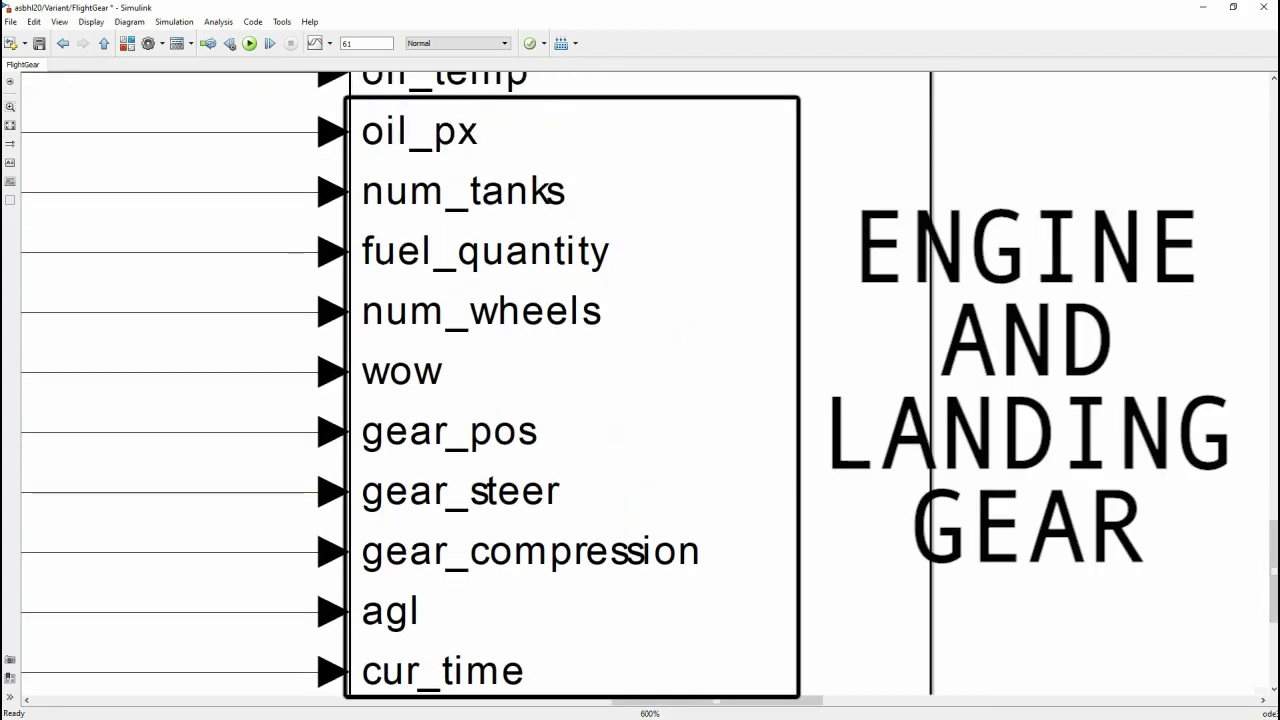
pyautogui.scroll(15, 478, 386)
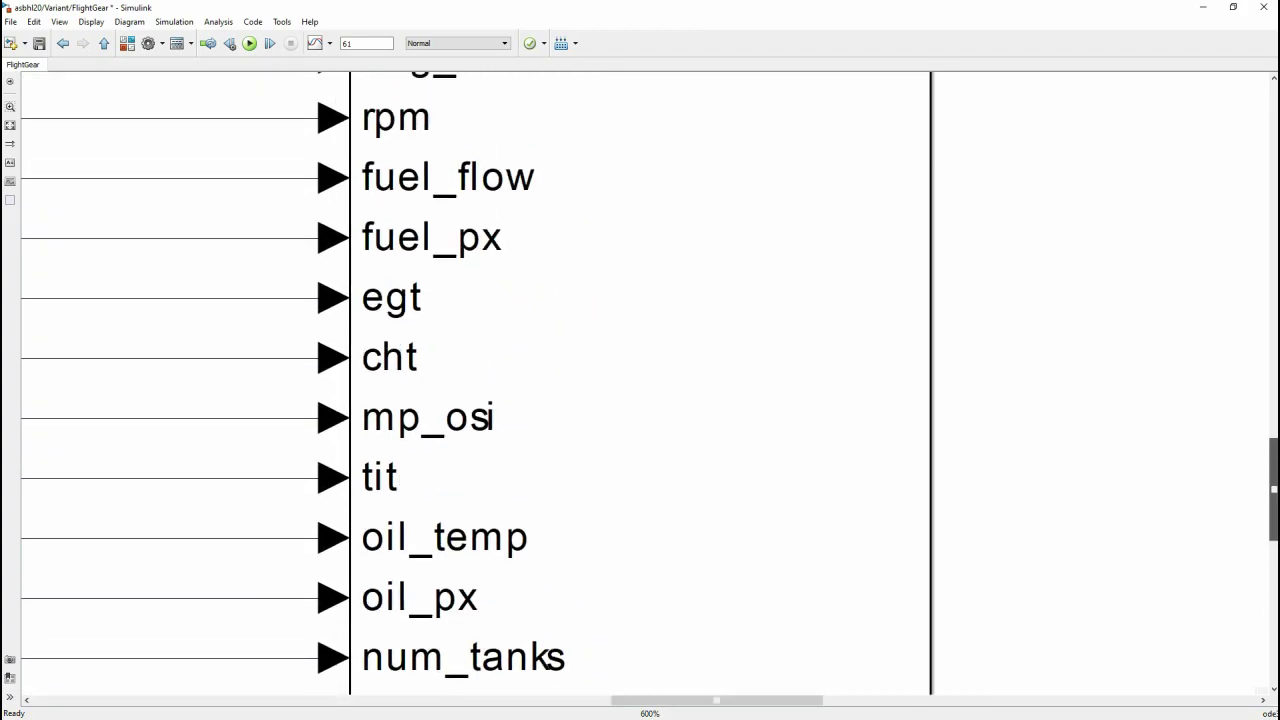
pyautogui.scroll(12, 478, 386)
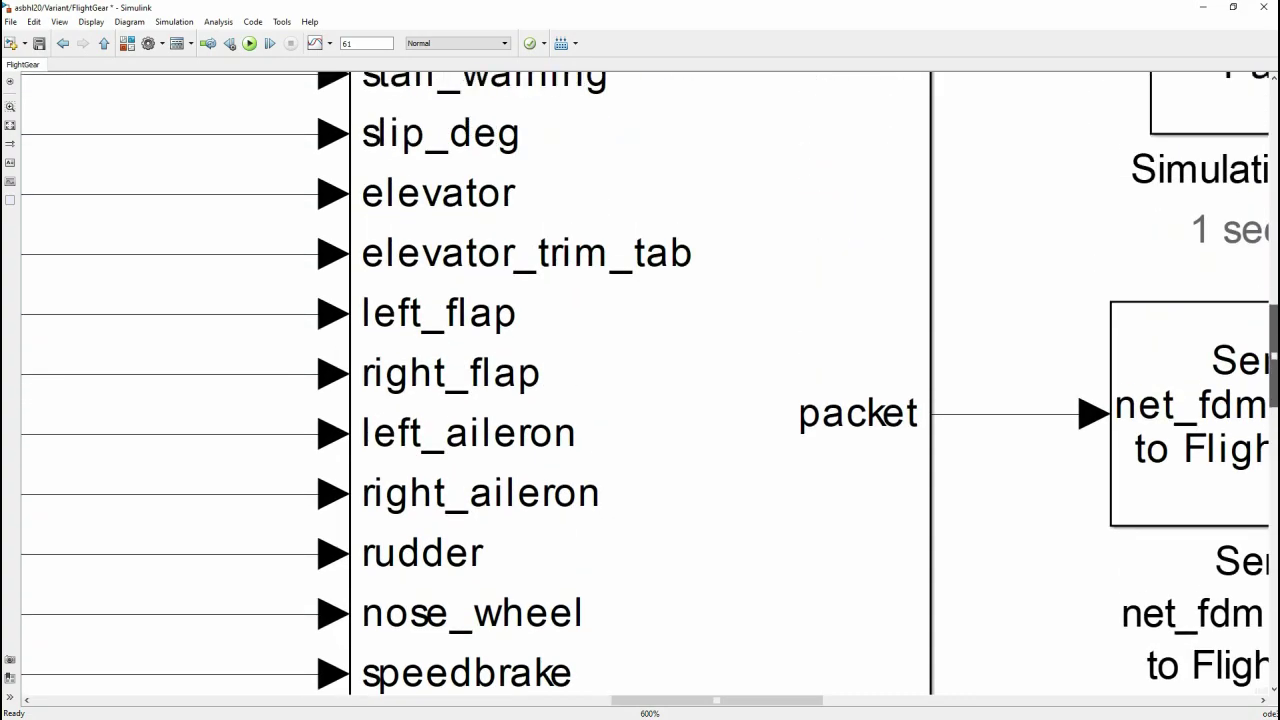
pyautogui.scroll(-2, 649, 384)
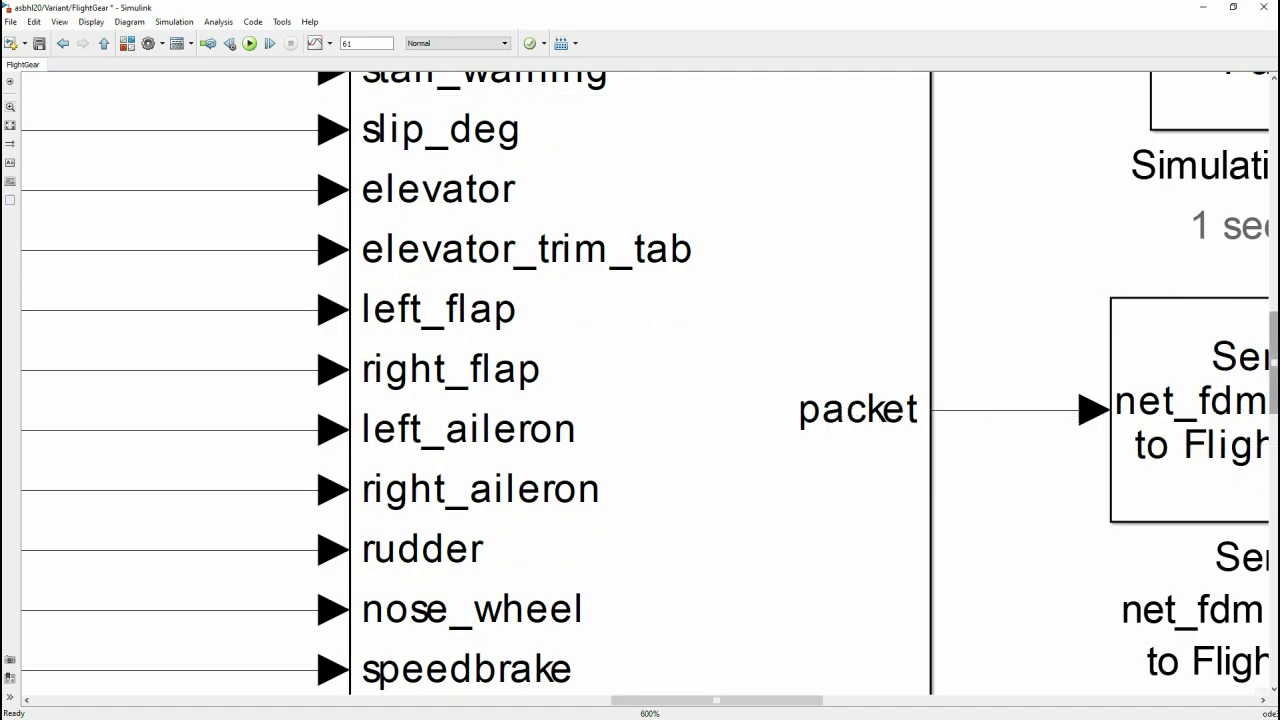
pyautogui.scroll(6, 1160, 470)
pyautogui.scroll(11, 650, 384)
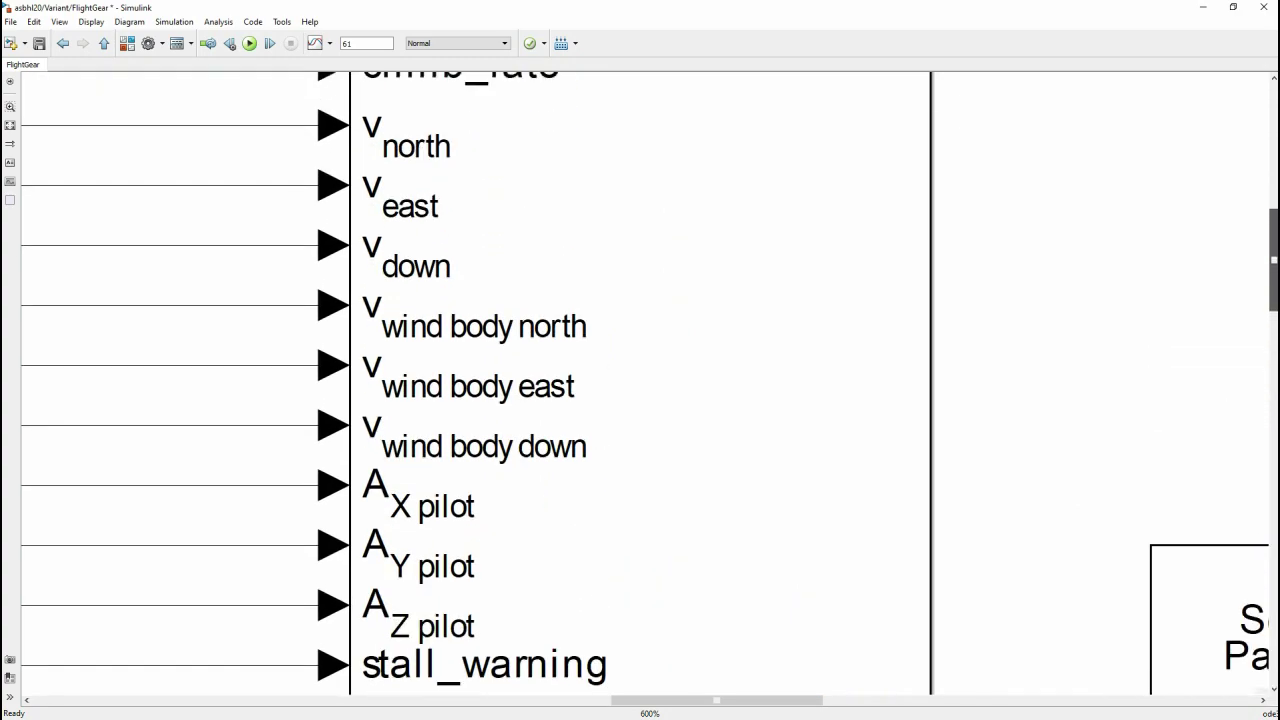
pyautogui.scroll(-2, 650, 384)
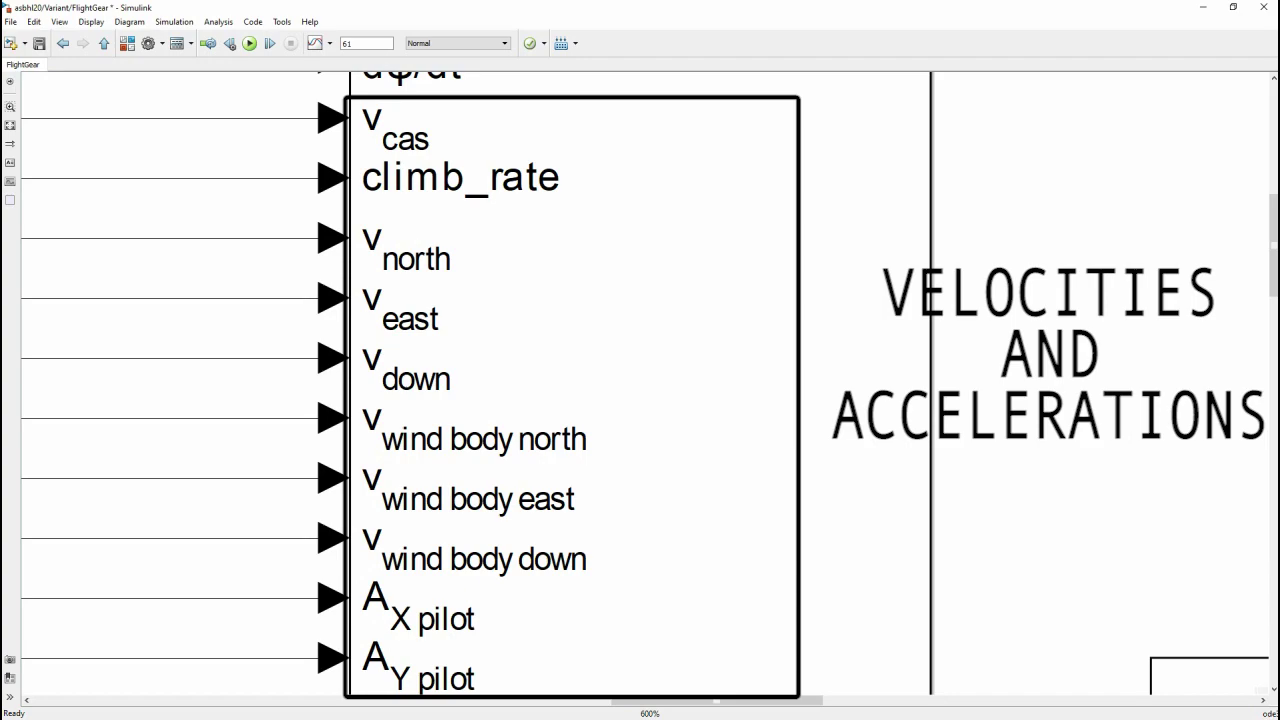
pyautogui.scroll(12, 650, 384)
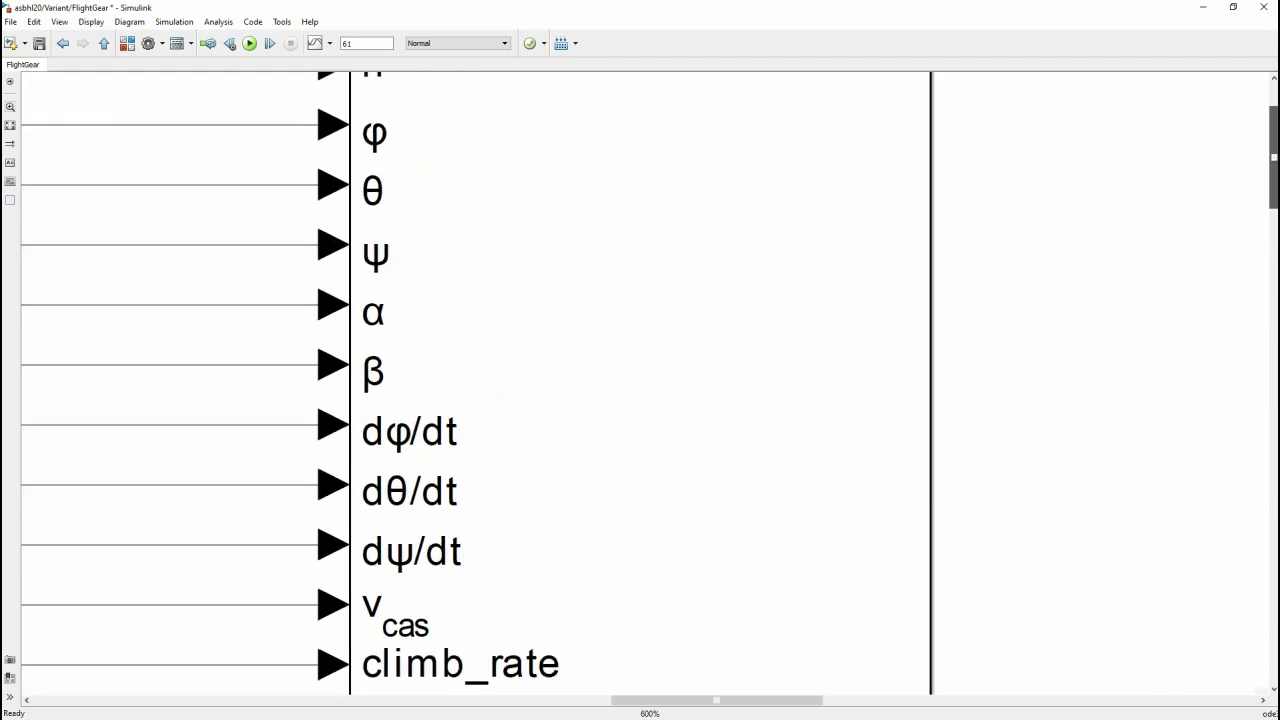
pyautogui.scroll(1, 650, 384)
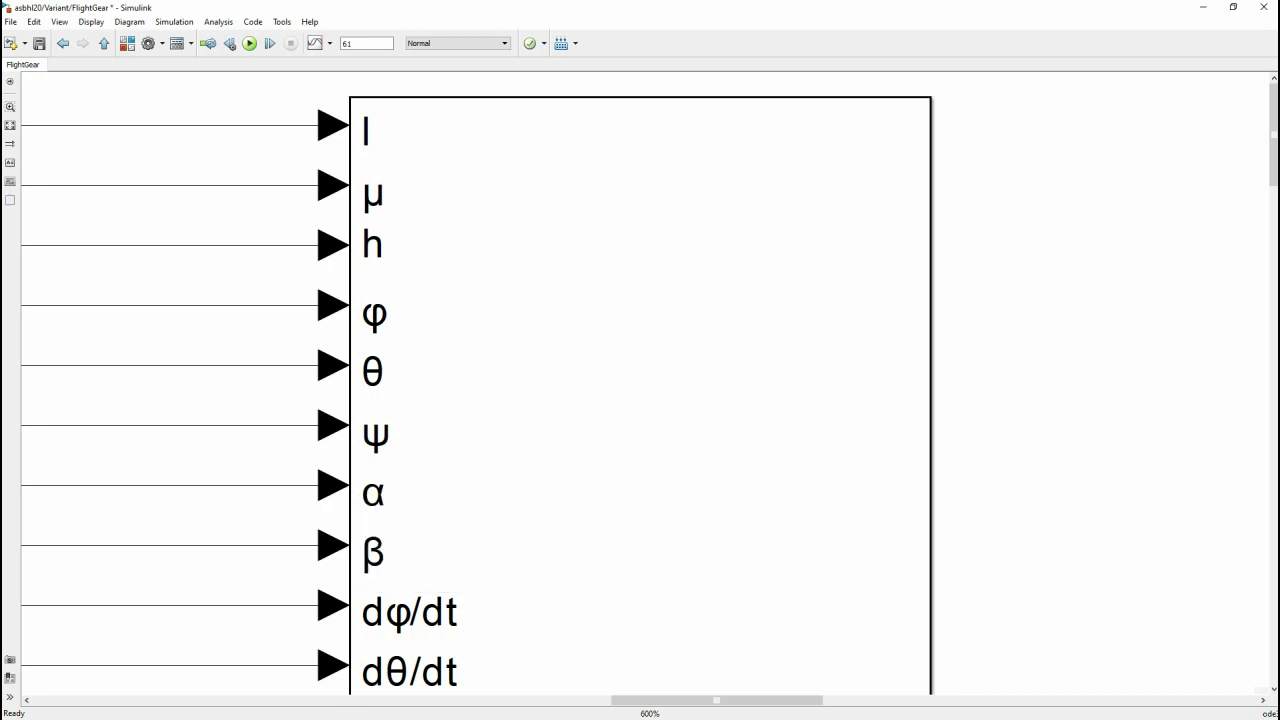
pyautogui.scroll(-5, 1008, 648)
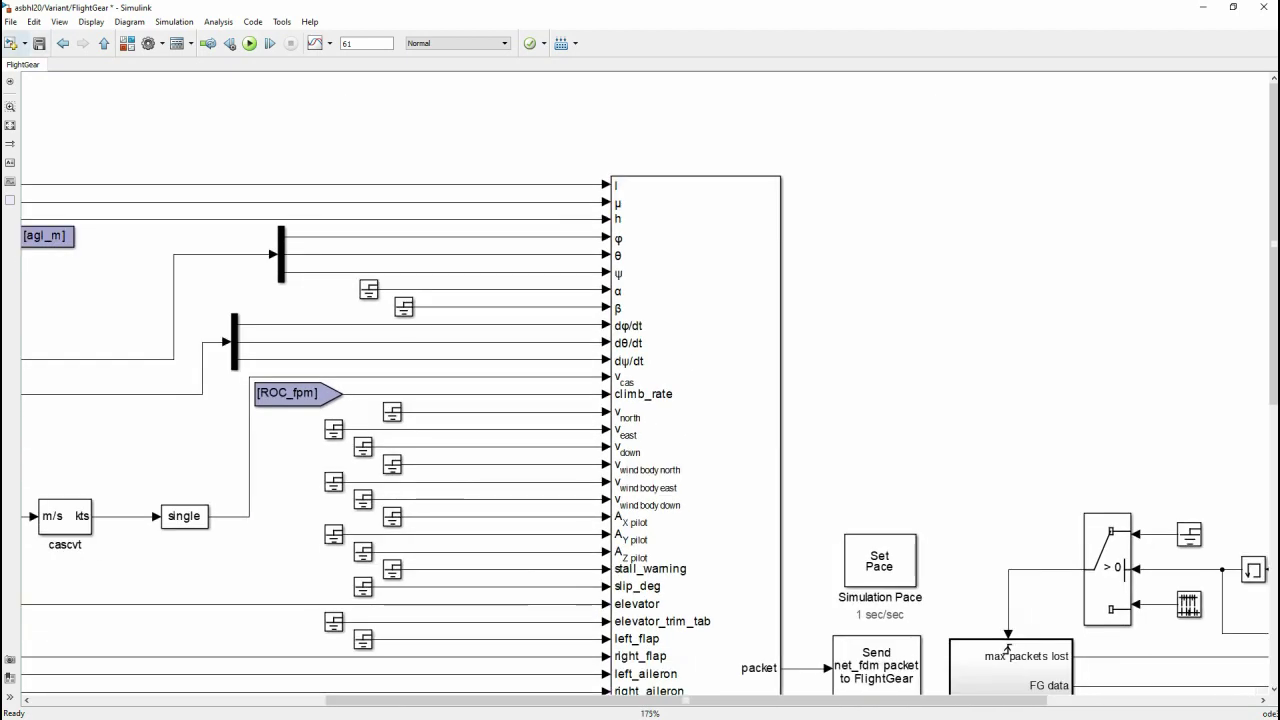
# Copy the Pack net_fdm Packet for FlightGear block into a new blank model
pyautogui.doubleClick(703, 446)
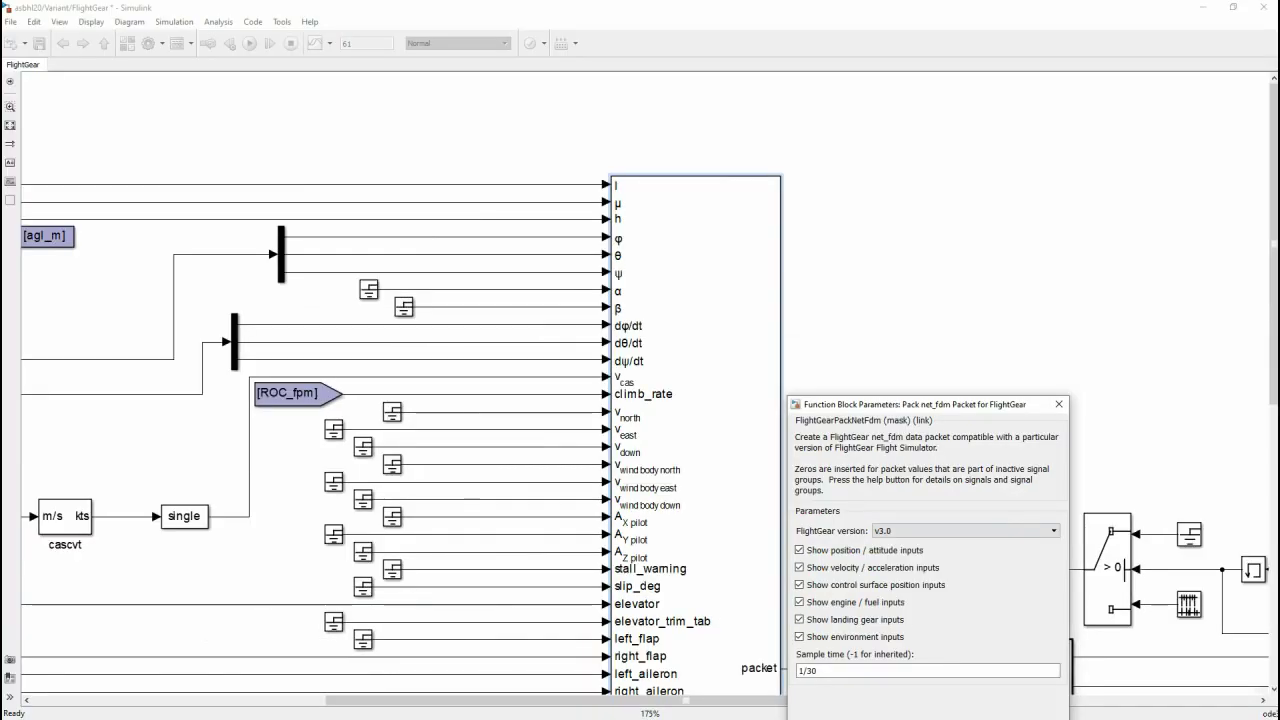
pyautogui.press('Escape')
pyautogui.click(11, 43)
pyautogui.moveTo(300, 53); pyautogui.dragTo(440, 140)
pyautogui.click(705, 545)
pyautogui.hotkey('ctrl', 'n')
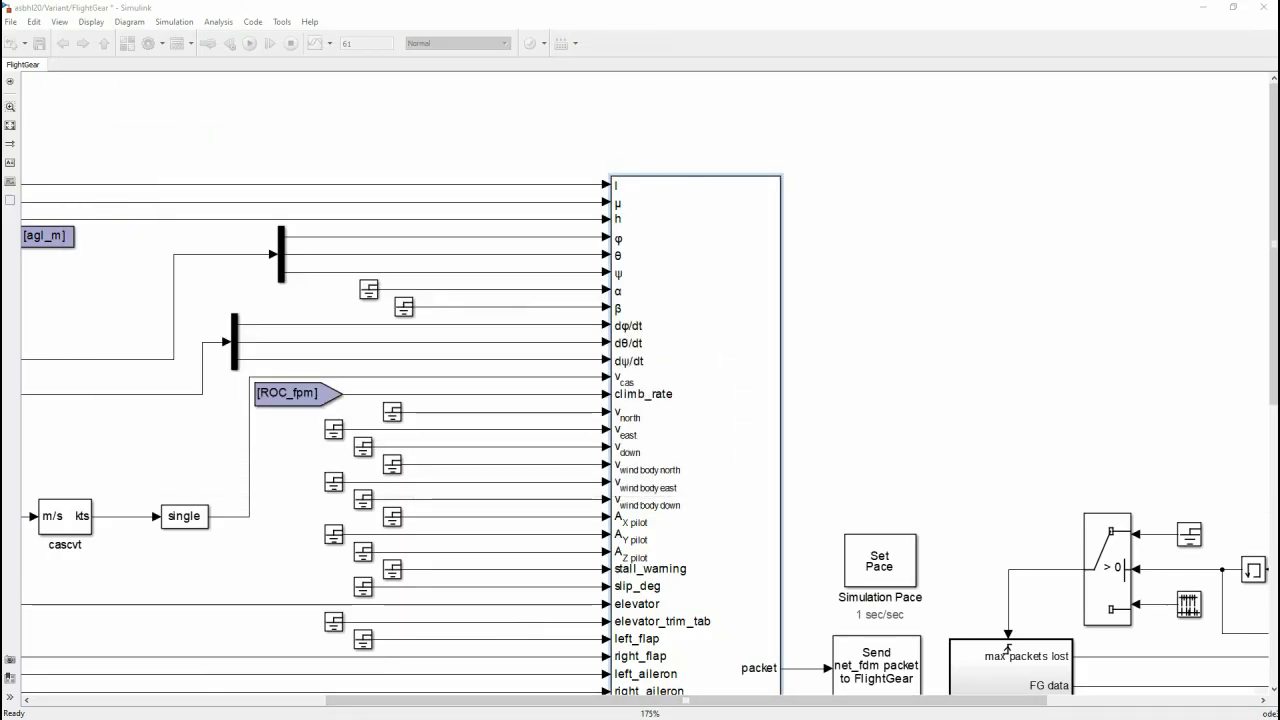
pyautogui.hotkey('ctrl', 'v')
pyautogui.click(582, 146)
pyautogui.moveTo(235, 400); pyautogui.dragTo(536, 343)
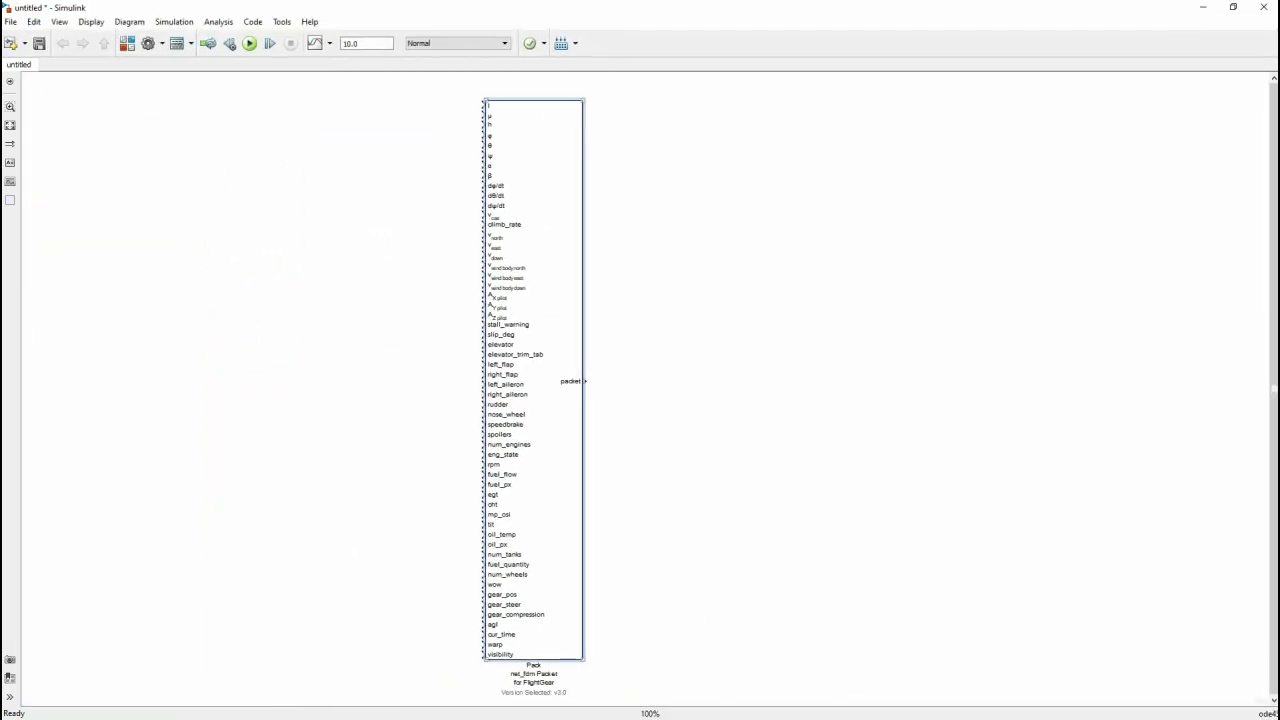
# Turn off the engine / fuel and environment inputs of the copied Pack net_fdm Packet block
pyautogui.doubleClick(536, 343)
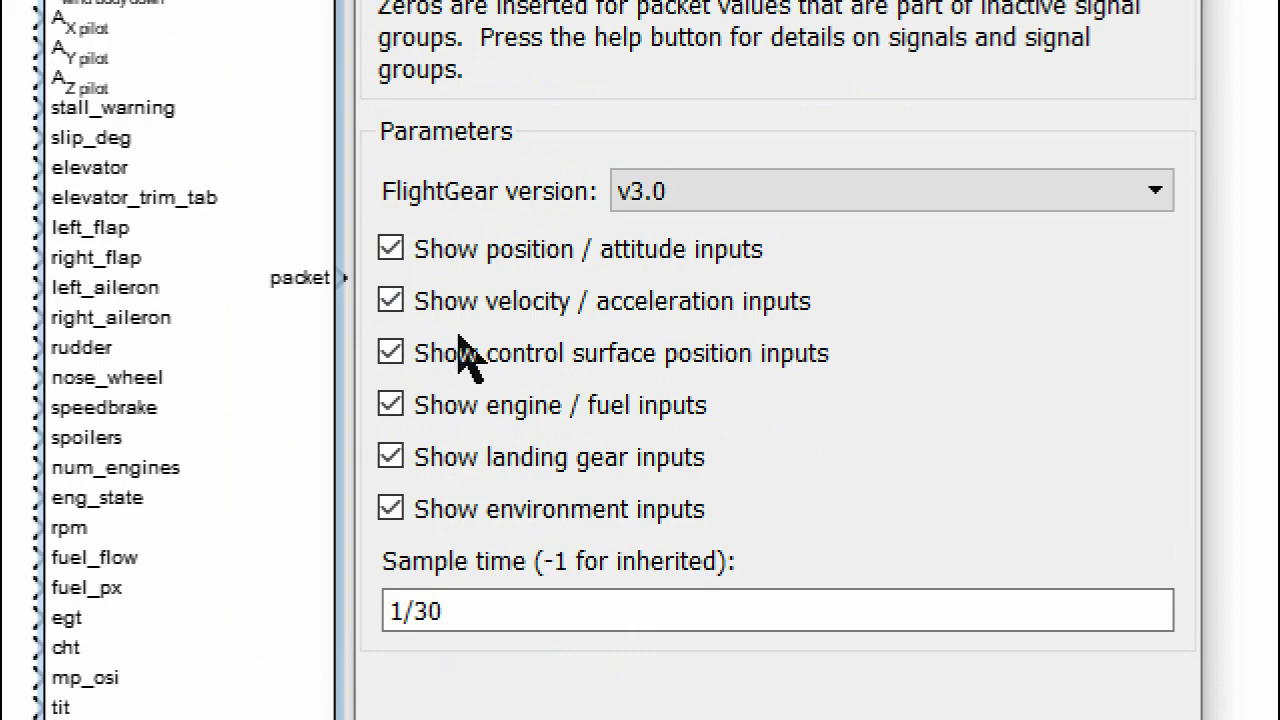
pyautogui.click(510, 408)
pyautogui.click(512, 512)
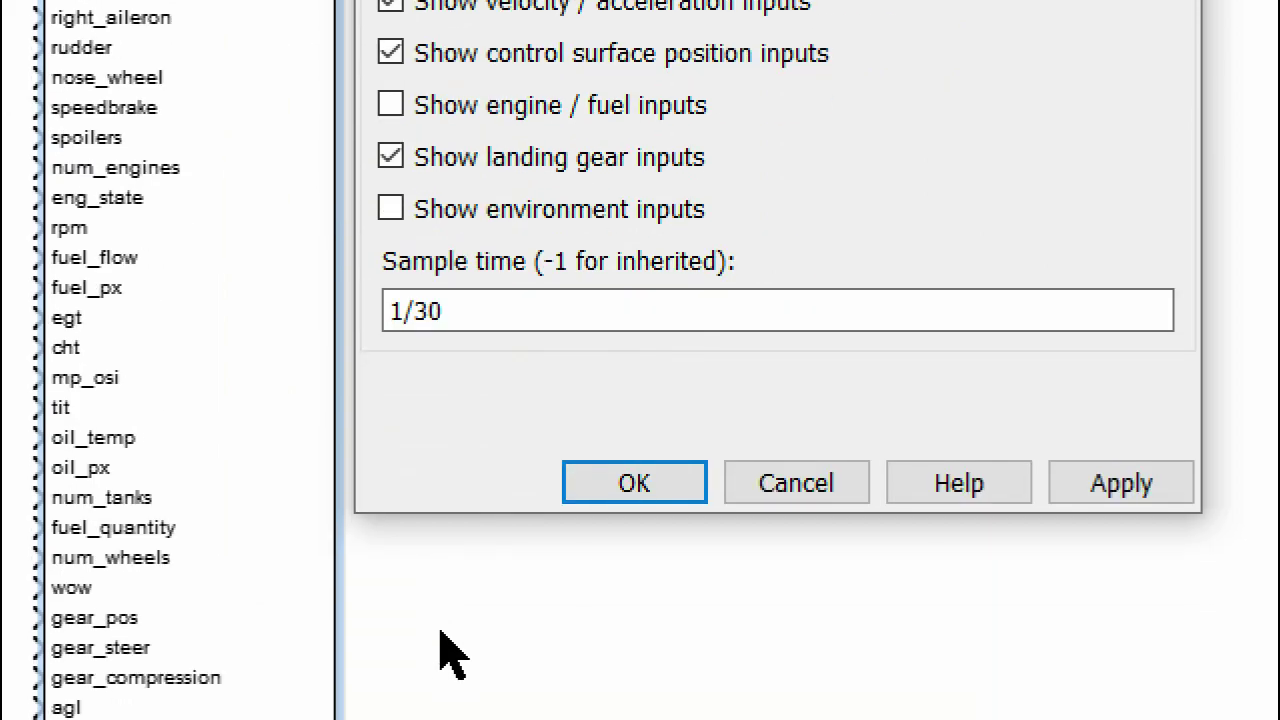
pyautogui.click(1187, 483)
pyautogui.click(601, 483)
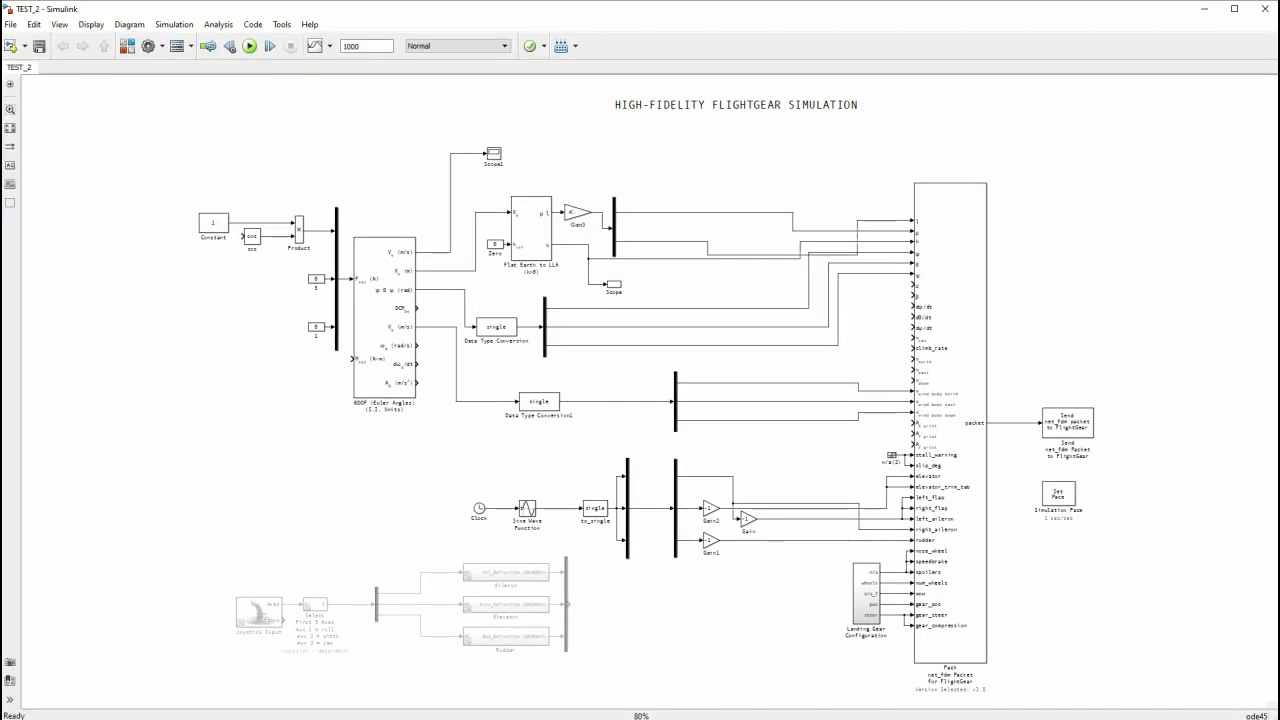
# Examine the TEST_2 model, focusing on how the 6DOF block connects to Flat Earth to LLA and the packet block
pyautogui.scroll(3, 786, 113)
pyautogui.scroll(2, 760, 103)
pyautogui.scroll(-4, 745, 150)
pyautogui.scroll(2, 715, 400)
pyautogui.scroll(-1, 732, 107)
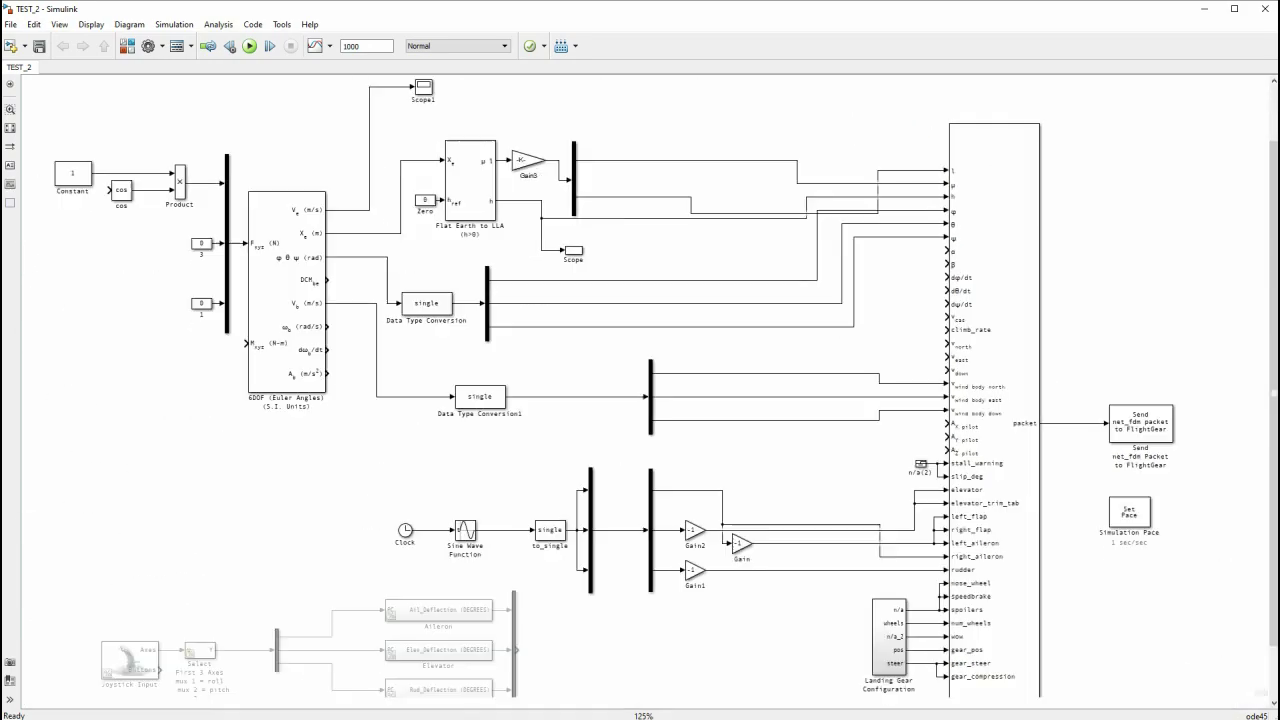
pyautogui.scroll(4, 350, 188)
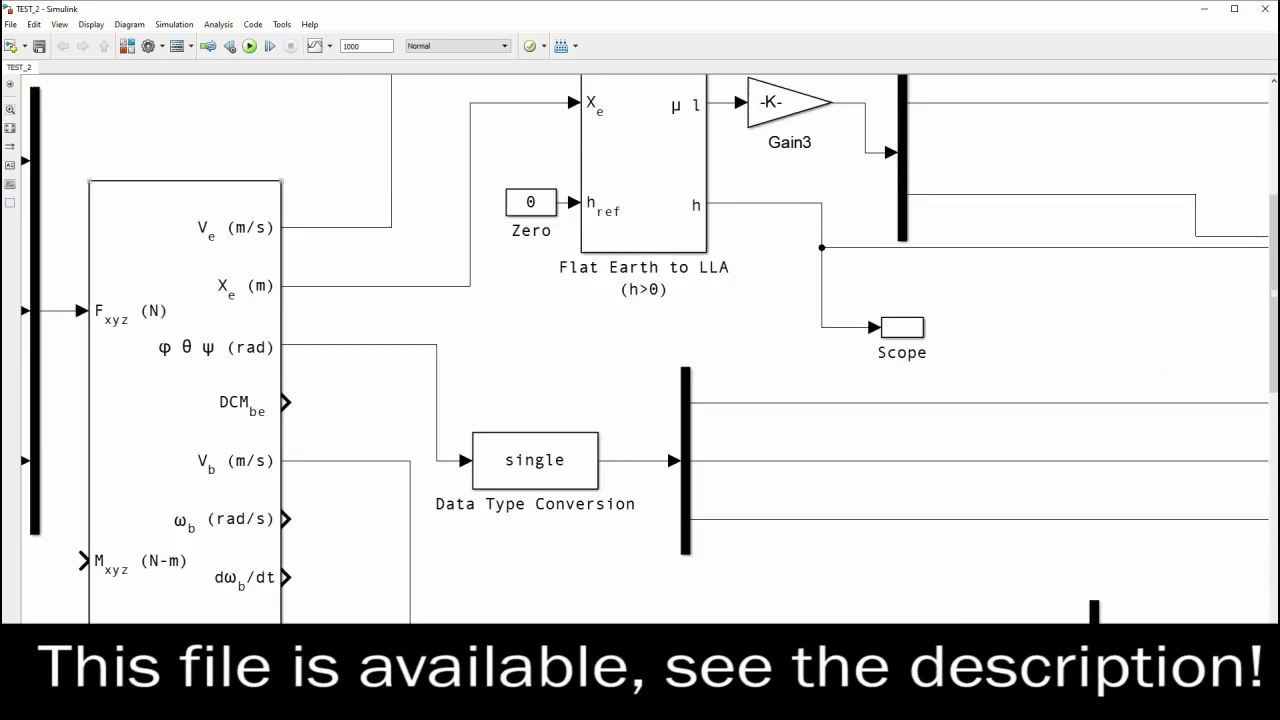
pyautogui.scroll(-1, 215, 635)
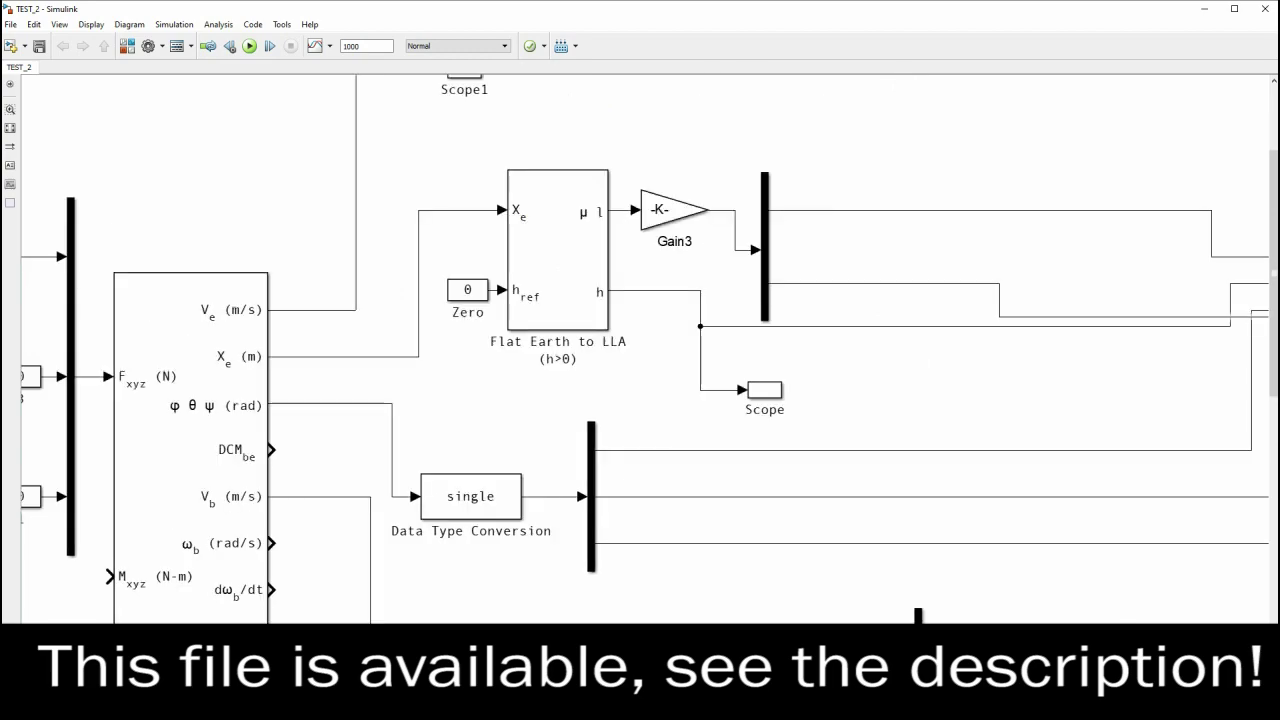
# Examine how the 6DOF position, Euler angle and body velocity outputs are wired into the packet block's inputs
pyautogui.scroll(-2, 455, 427)
pyautogui.scroll(6, 267, 612)
pyautogui.scroll(-5, 342, 533)
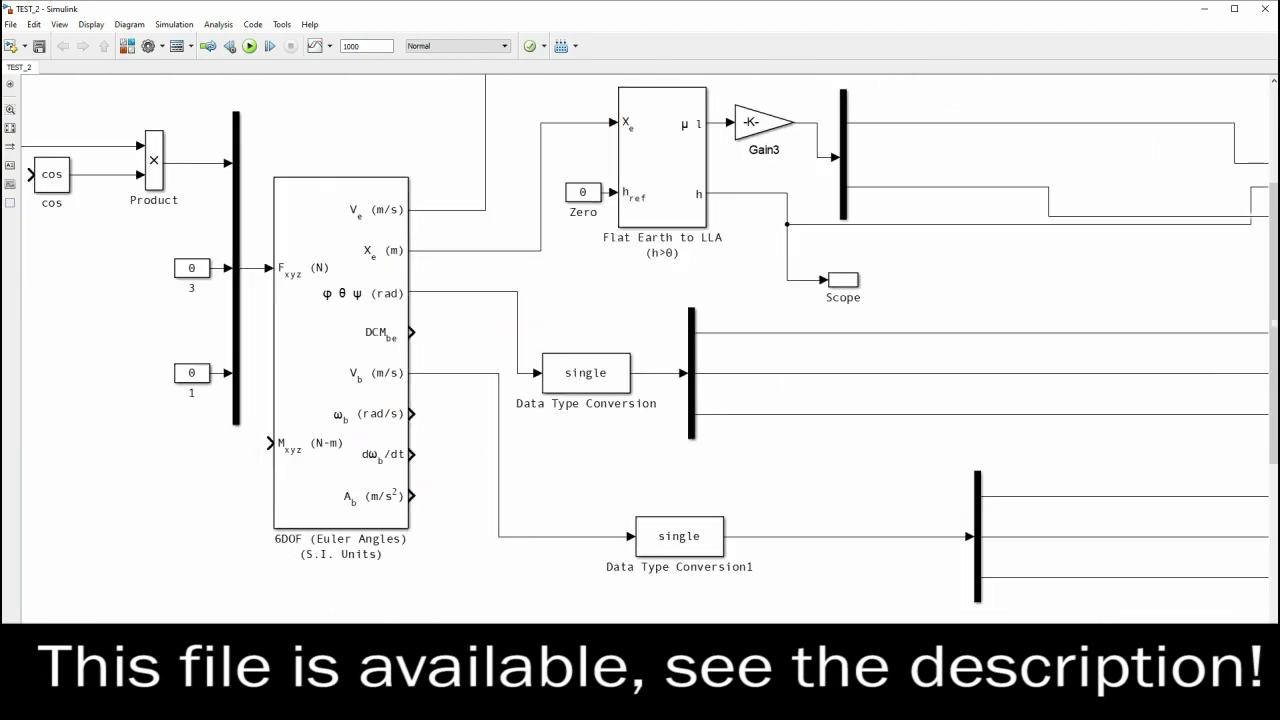
pyautogui.moveTo(900, 400); pyautogui.dragTo(385, 411)
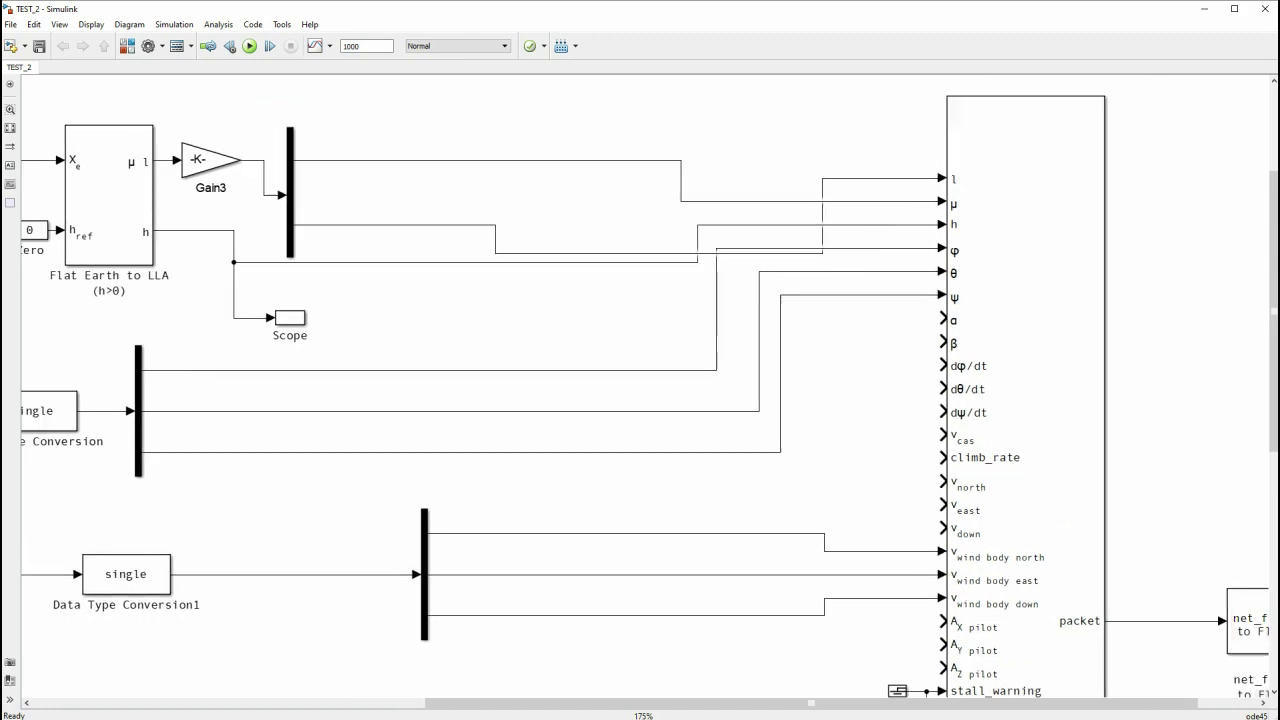
pyautogui.scroll(4, 997, 144)
pyautogui.scroll(-2, 1063, 580)
pyautogui.moveTo(1063, 580); pyautogui.dragTo(826, 212)
pyautogui.moveTo(850, 560); pyautogui.dragTo(839, 328)
pyautogui.moveTo(496, 377); pyautogui.dragTo(831, 461)
pyautogui.scroll(-1, 1003, 473)
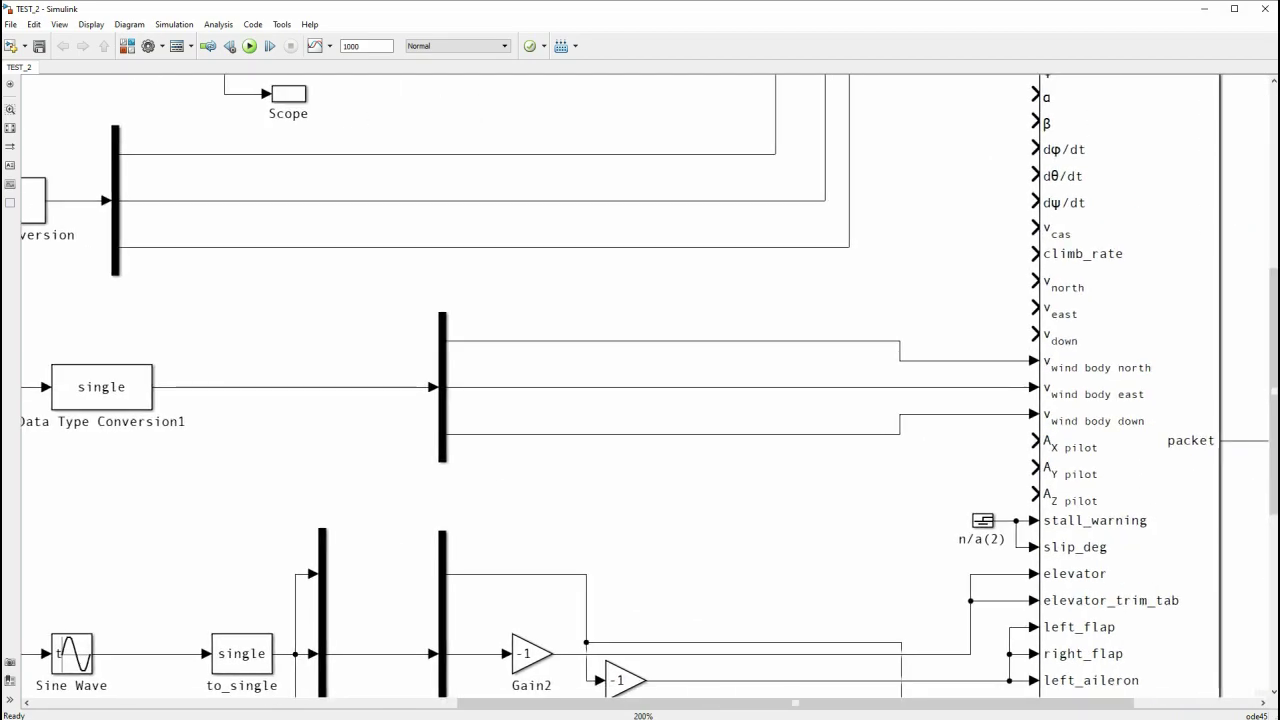
# Trace the packet block's control surface inputs back to the Sine Wave Function, and inspect the commented-out joystick deflection chain
pyautogui.scroll(-5, 640, 390)
pyautogui.hscroll(2, 640, 390)
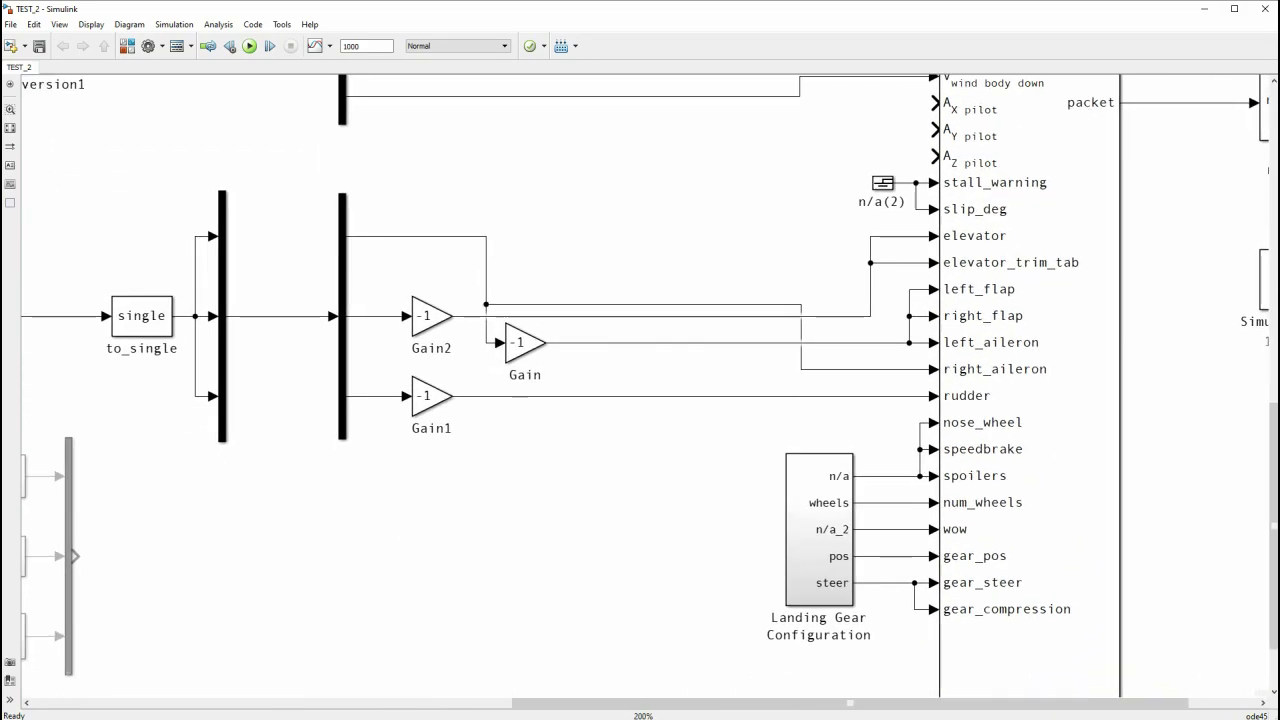
pyautogui.scroll(1, 1014, 312)
pyautogui.scroll(-1, 335, 380)
pyautogui.moveTo(335, 380); pyautogui.dragTo(1090, 258)
pyautogui.scroll(2, 605, 220)
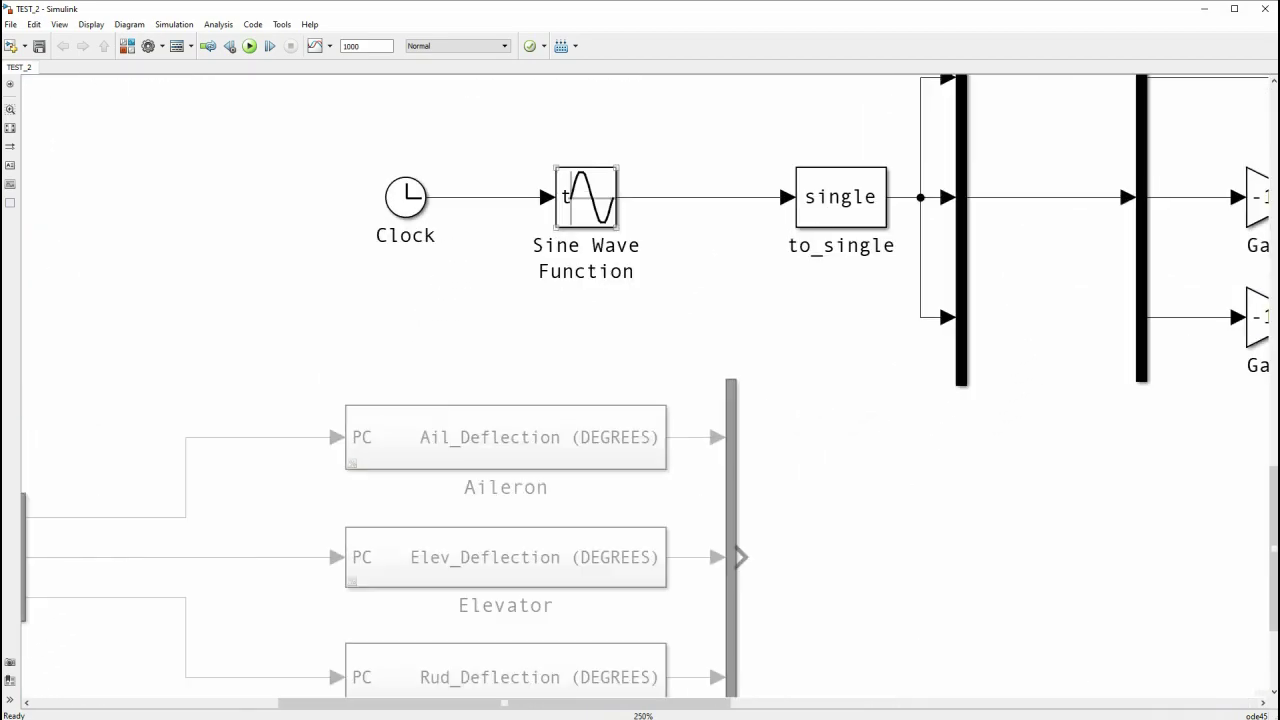
pyautogui.scroll(2, 607, 226)
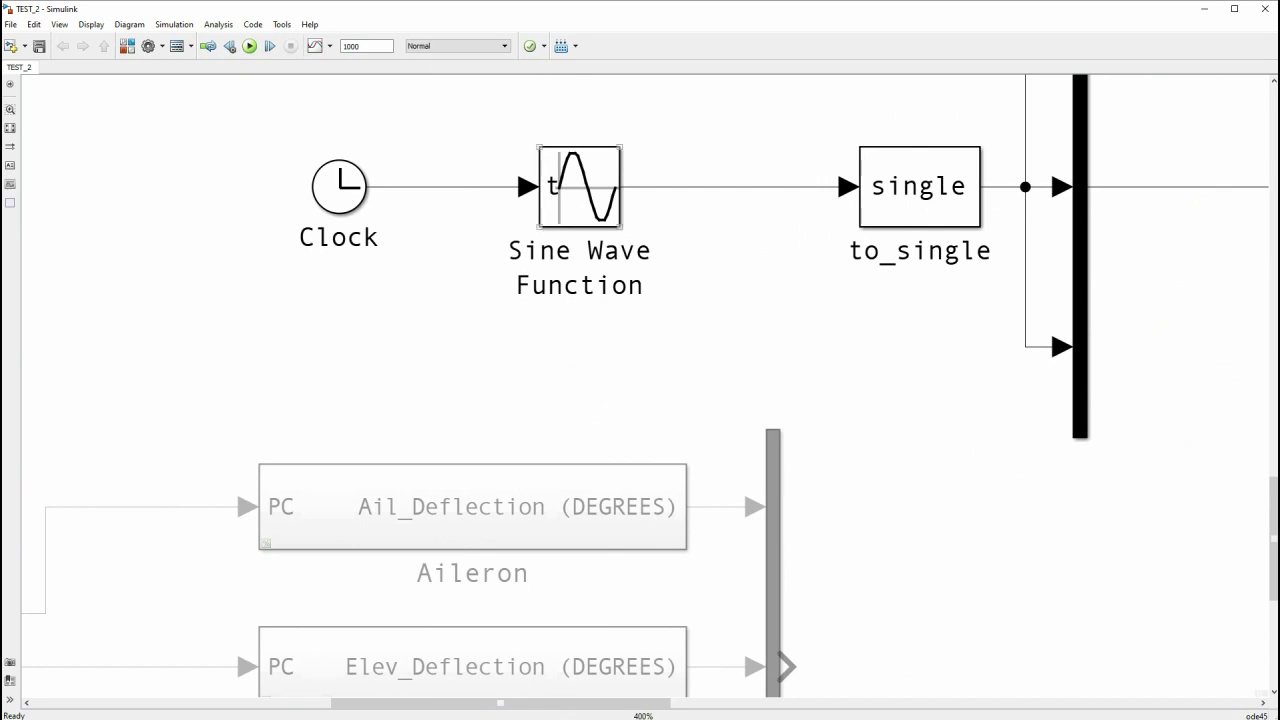
pyautogui.scroll(-2, 619, 298)
pyautogui.hscroll(-4, 640, 390)
pyautogui.scroll(1, 289, 394)
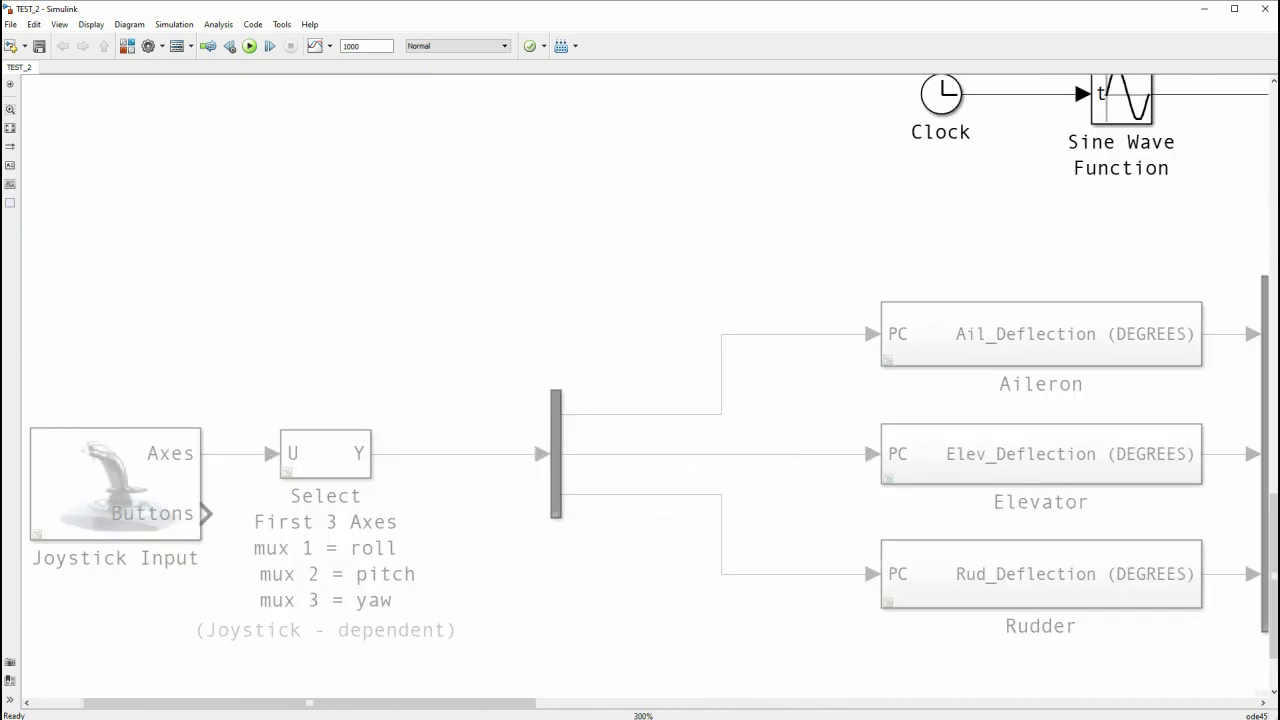
pyautogui.scroll(-1, 180, 117)
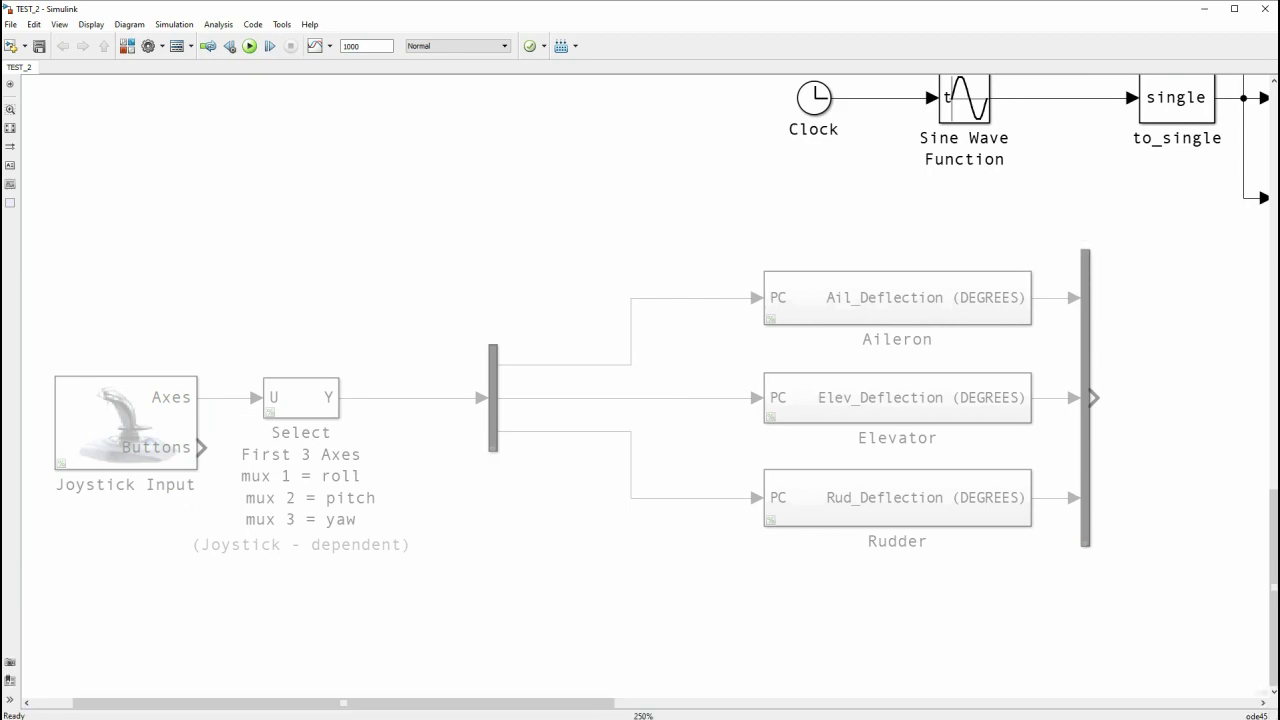
pyautogui.scroll(-2, 1165, 400)
# Open the Landing Gear Configuration subsystem feeding the packet block and examine its wheel count, gear position and steering constants
pyautogui.moveTo(1165, 400); pyautogui.dragTo(658, 459)
pyautogui.scroll(-1, 658, 384)
pyautogui.moveTo(1230, 472); pyautogui.dragTo(690, 449)
pyautogui.scroll(5, 776, 448)
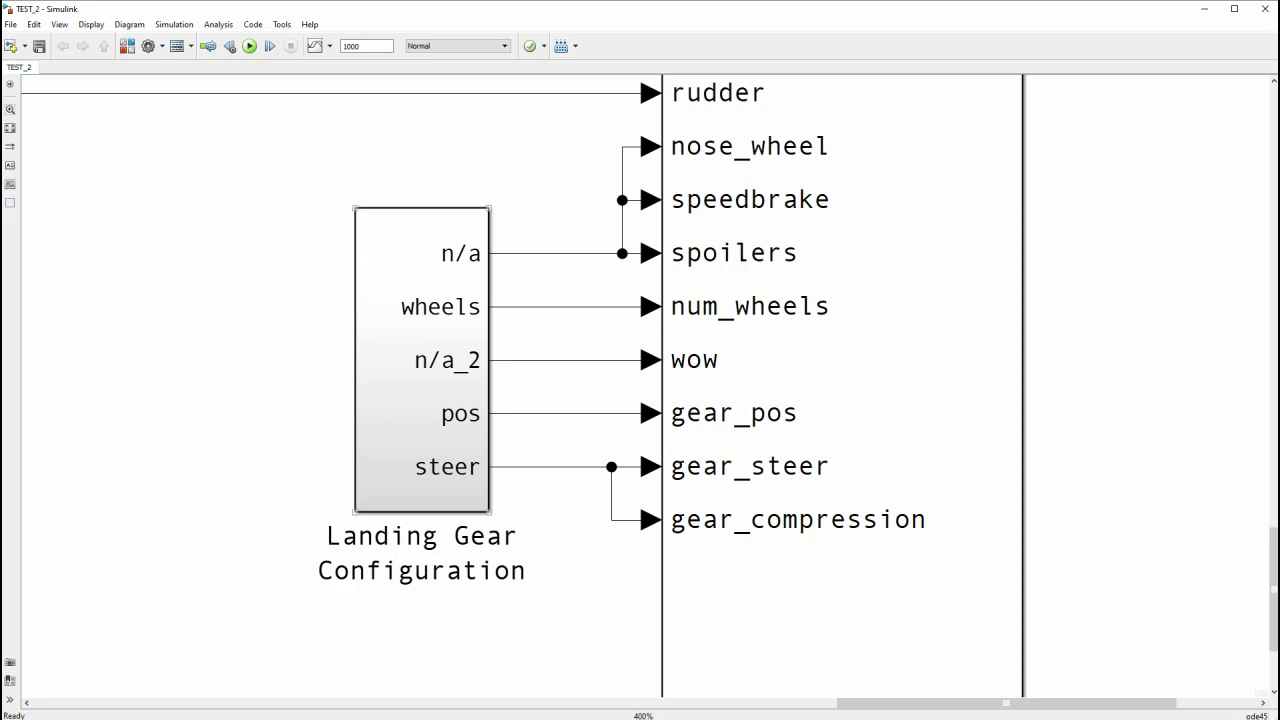
pyautogui.doubleClick(422, 360)
pyautogui.moveTo(80, 215); pyautogui.dragTo(349, 209)
pyautogui.scroll(3, 278, 203)
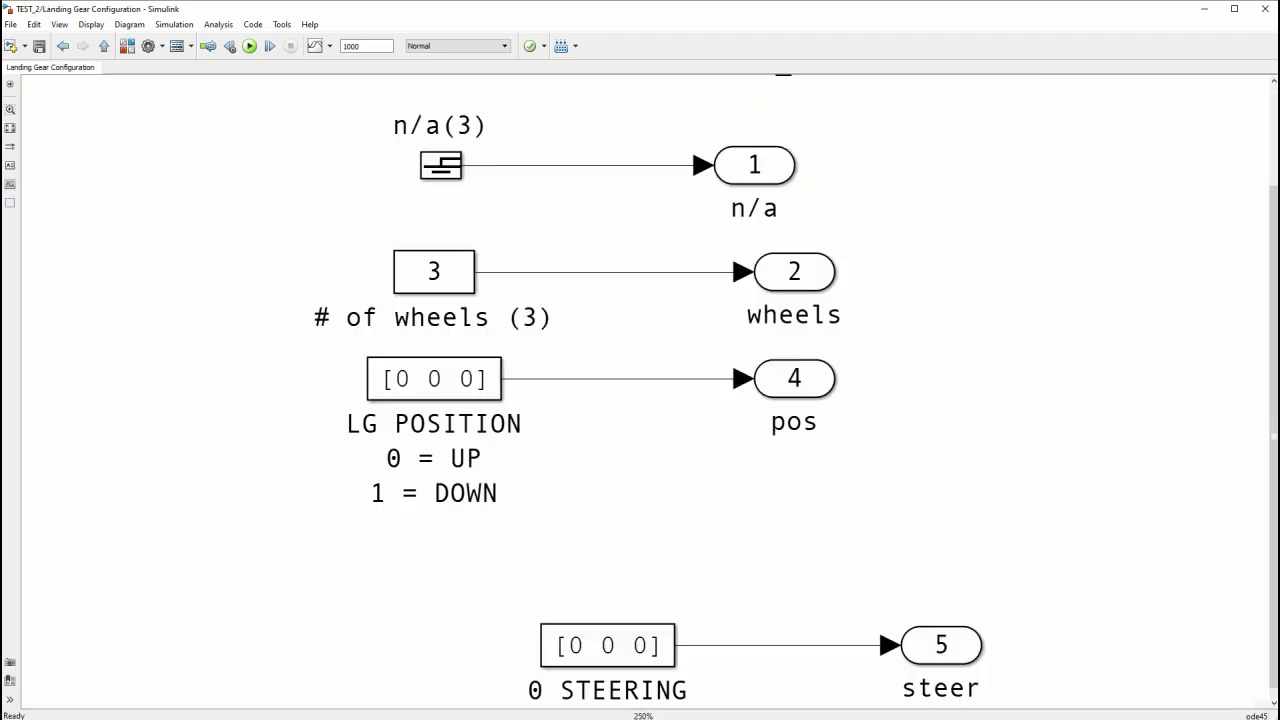
pyautogui.scroll(-3, 640, 400)
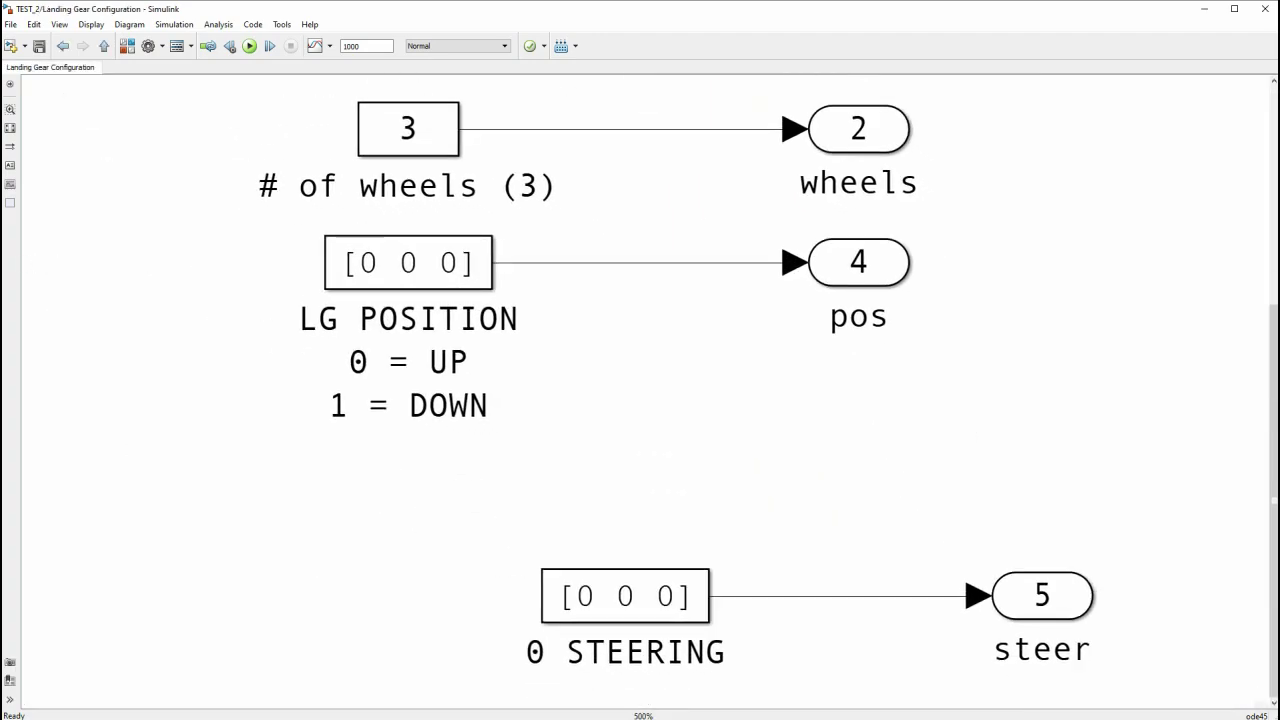
pyautogui.moveTo(214, 78); pyautogui.dragTo(1176, 682)
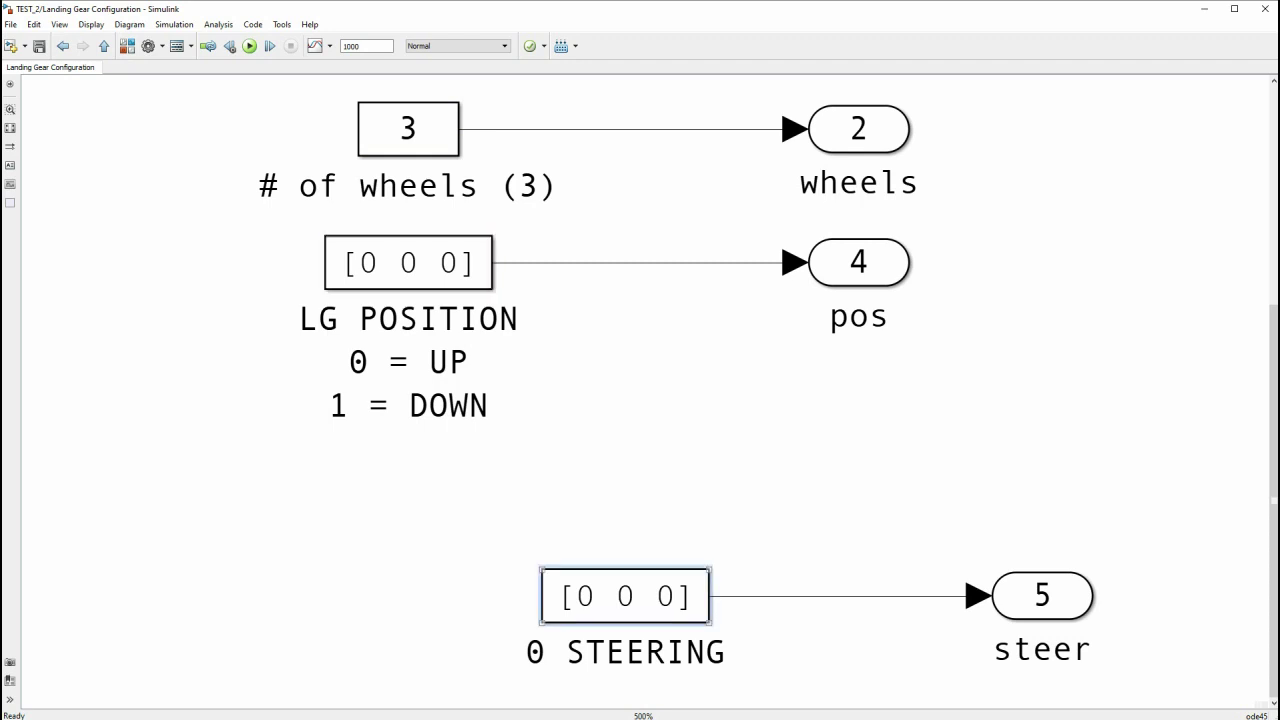
# Open the parameters of the LG POSITION constant that feeds the pos output
pyautogui.click(408, 263)
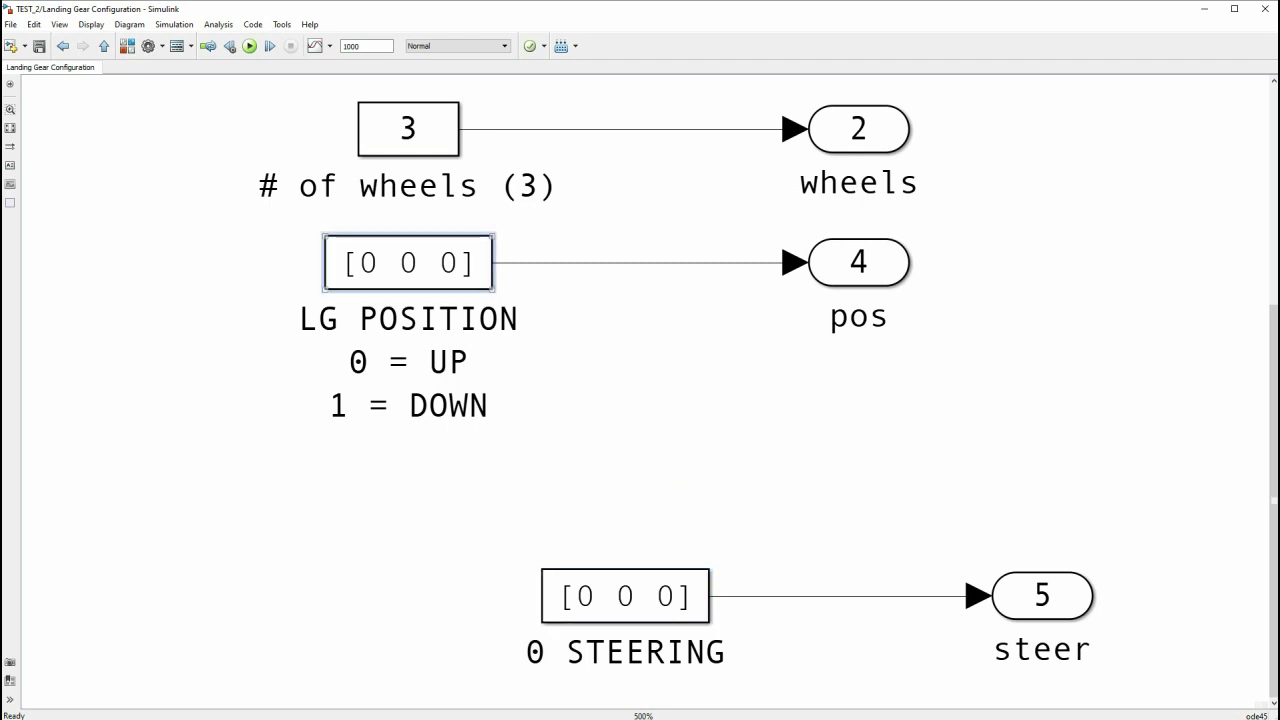
pyautogui.doubleClick(408, 263)
pyautogui.doubleClick(512, 284)
pyautogui.moveTo(535, 284); pyautogui.dragTo(508, 275)
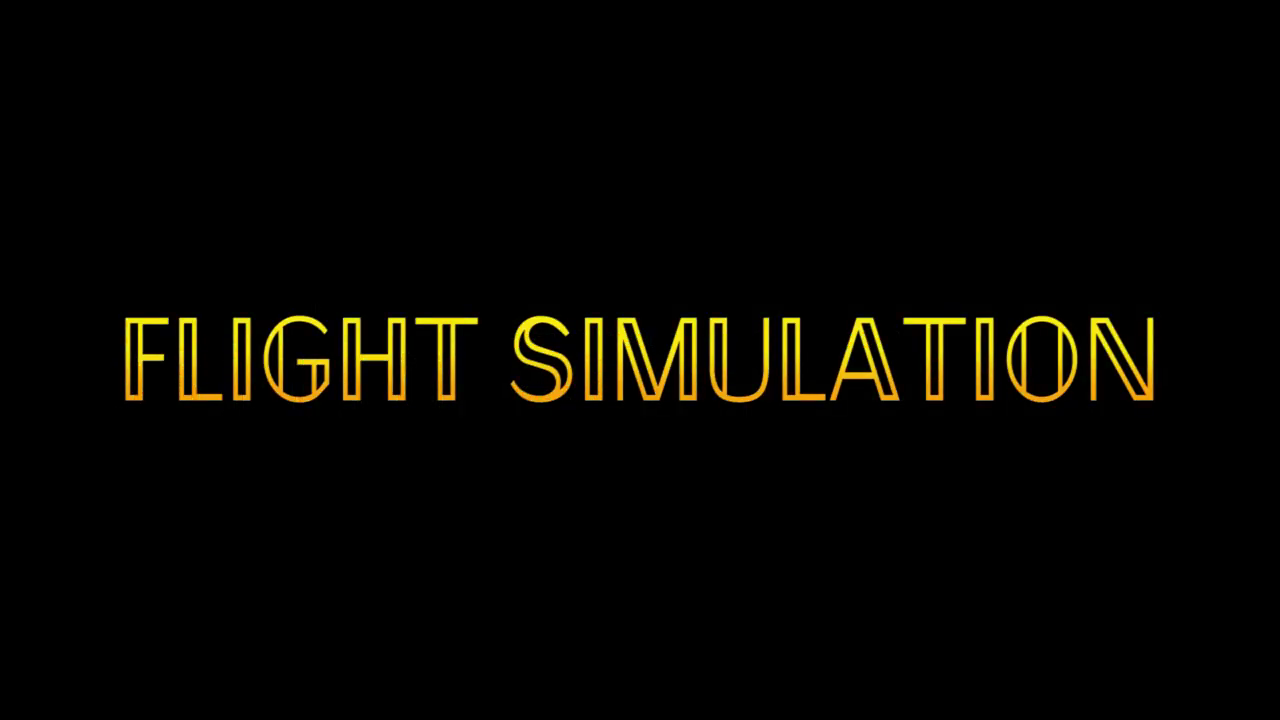